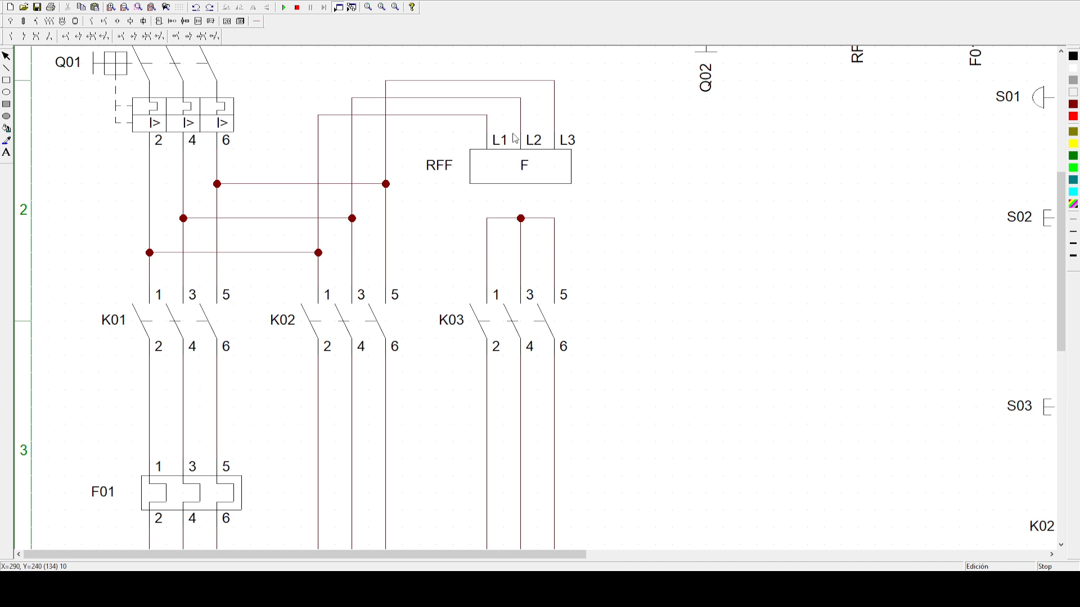
- Examine the power circuit's layout, from contactors K01, K02 and K03 through overload relay F01 to motor M01
{"action": "scroll", "coordinate": [214, 289], "scroll_direction": "up", "scroll_amount": 1}
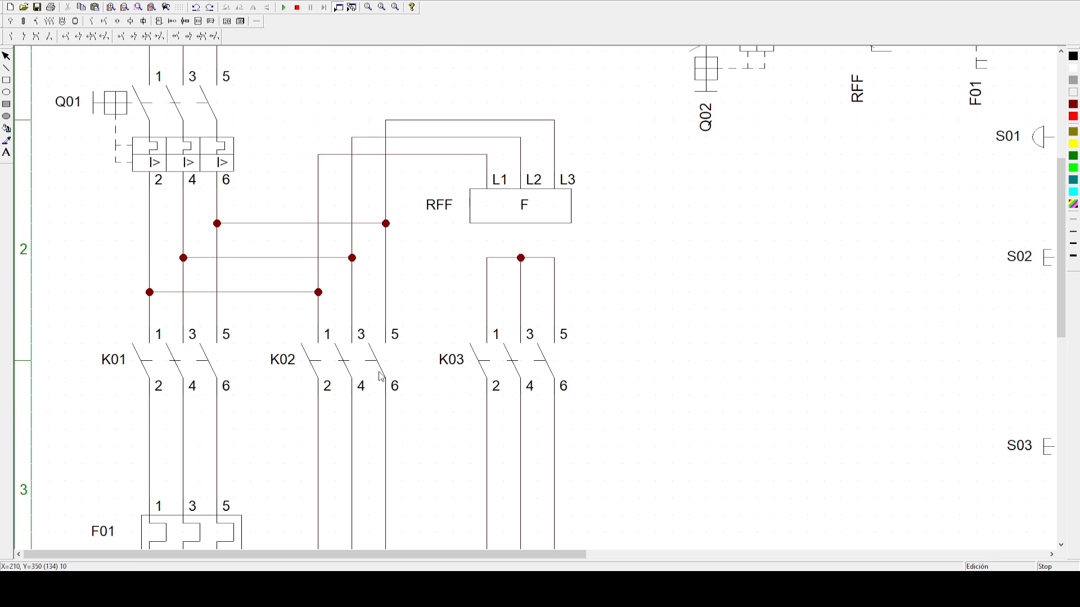
{"action": "scroll", "coordinate": [261, 358], "scroll_direction": "down", "scroll_amount": 2}
{"action": "scroll", "coordinate": [278, 314], "scroll_direction": "down", "scroll_amount": 1}
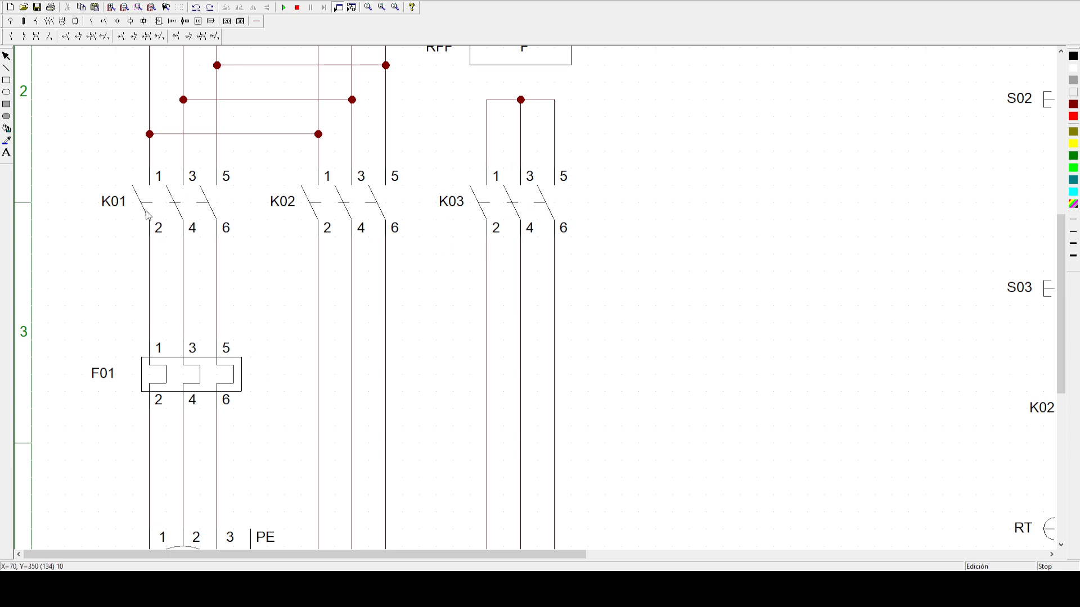
{"action": "scroll", "coordinate": [368, 313], "scroll_direction": "down", "scroll_amount": 2}
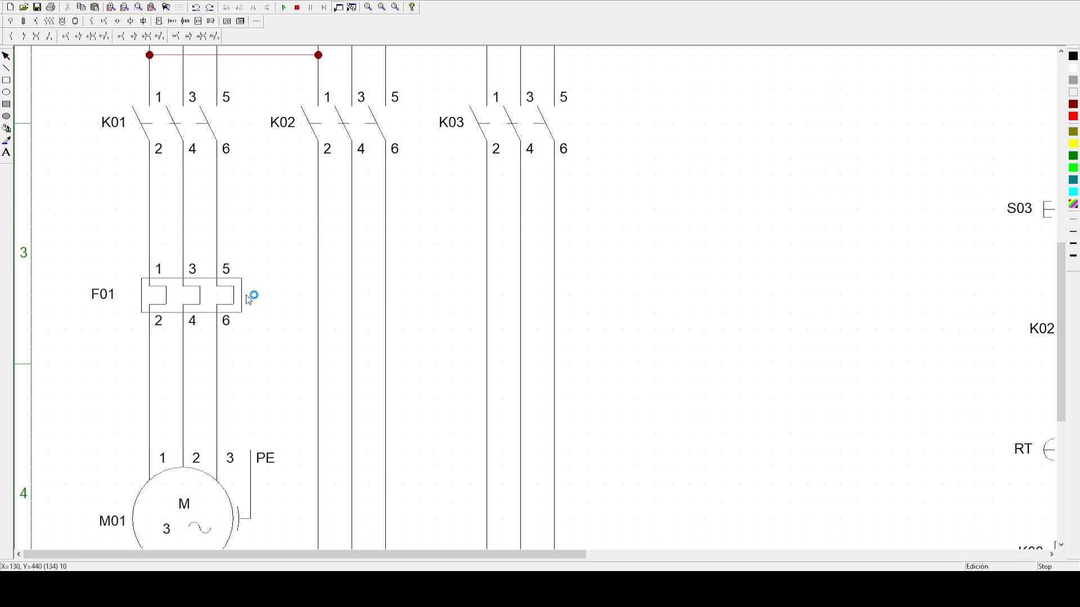
{"action": "scroll", "coordinate": [205, 403], "scroll_direction": "down", "scroll_amount": 3}
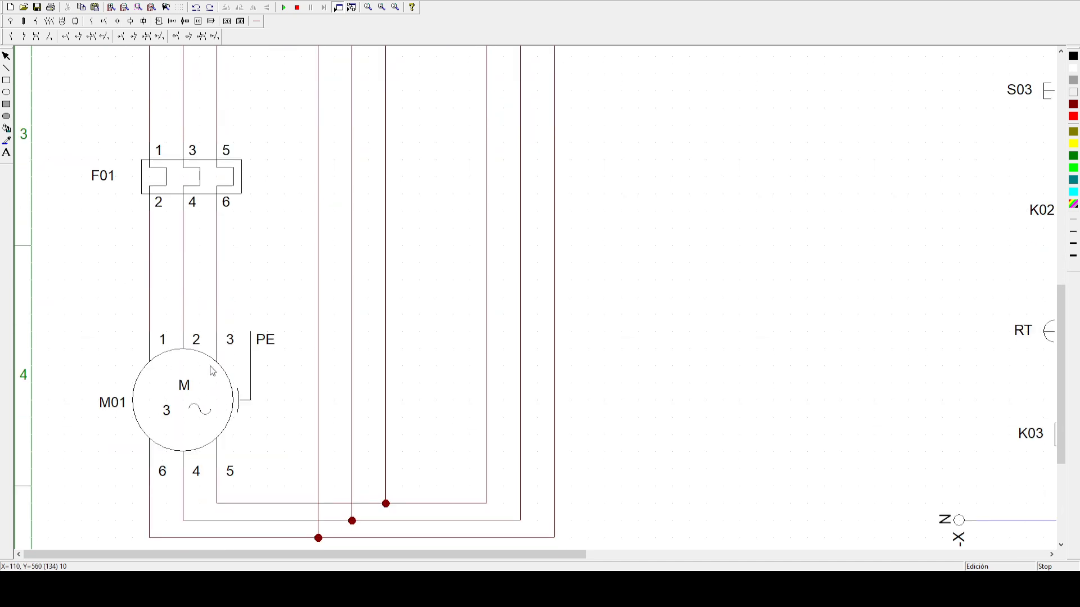
{"action": "scroll", "coordinate": [188, 402], "scroll_direction": "down", "scroll_amount": 1}
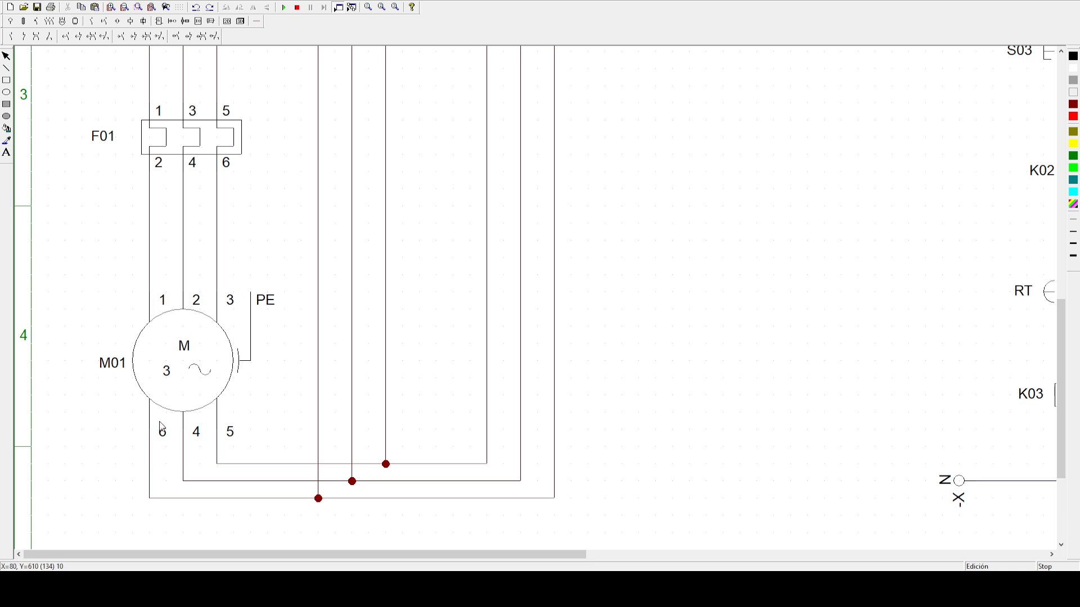
{"action": "scroll", "coordinate": [191, 449], "scroll_direction": "up", "scroll_amount": 10}
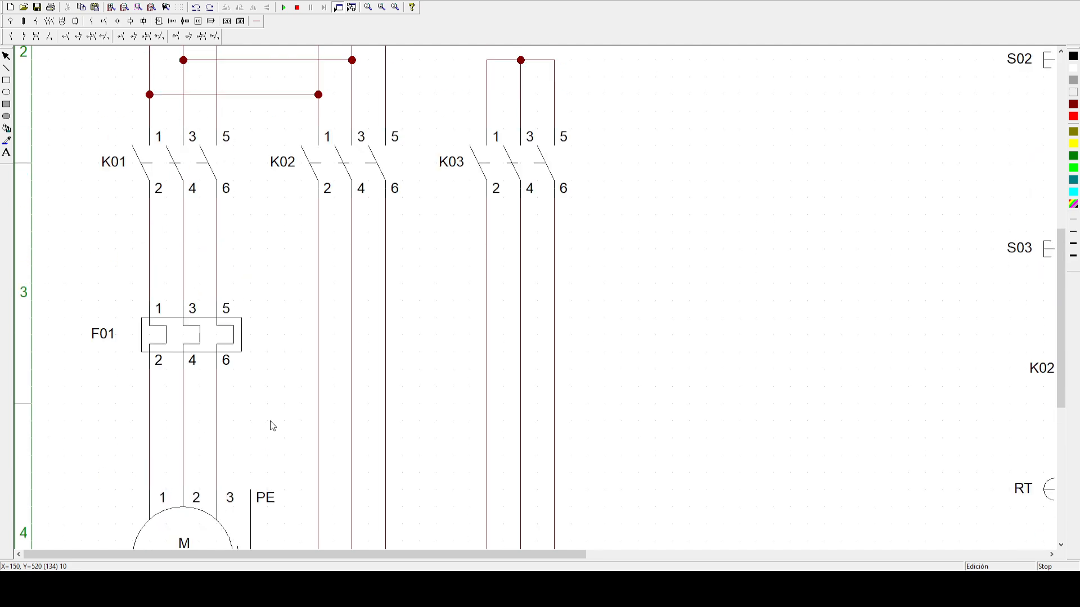
{"action": "scroll", "coordinate": [262, 354], "scroll_direction": "up", "scroll_amount": 3}
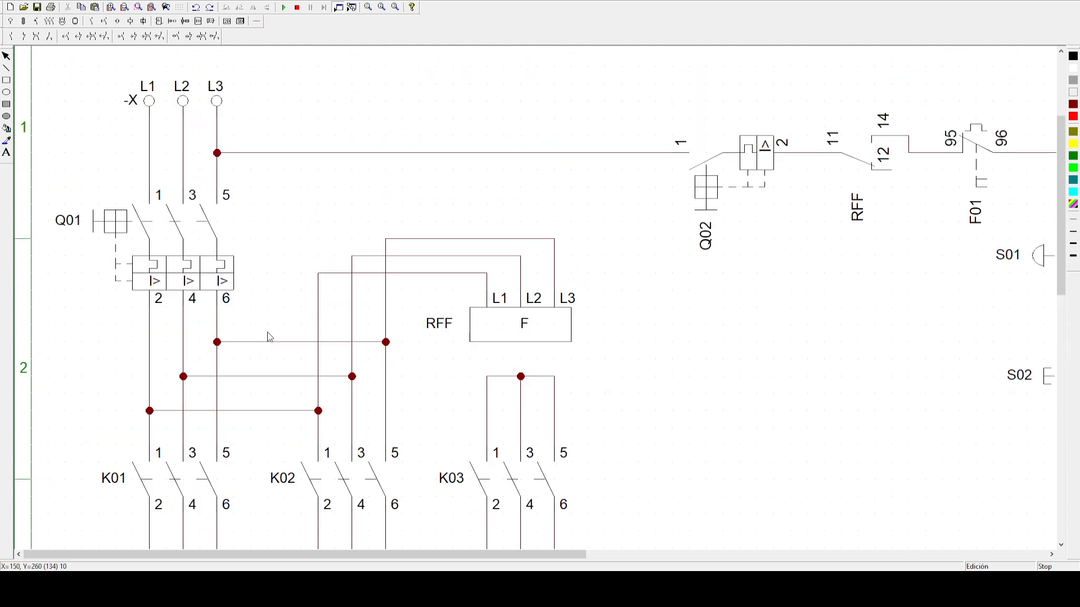
- Trace the power path from supply L1, L2, L3 through breaker Q01, contactor K01 and relay F01 to motor M01
{"action": "scroll", "coordinate": [315, 270], "scroll_direction": "down", "scroll_amount": 6}
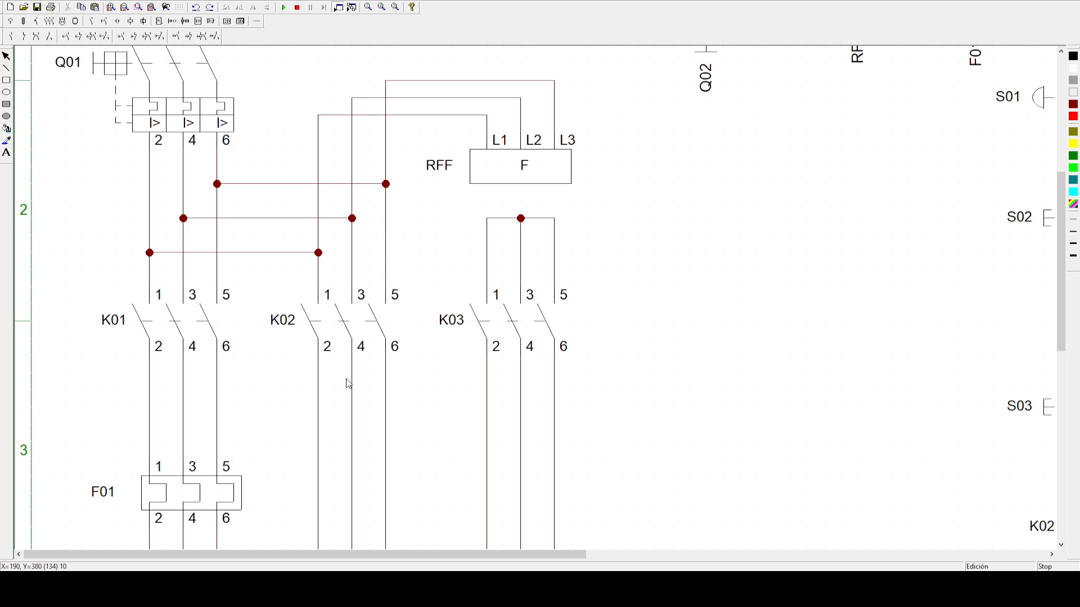
{"action": "scroll", "coordinate": [184, 405], "scroll_direction": "down", "scroll_amount": 5}
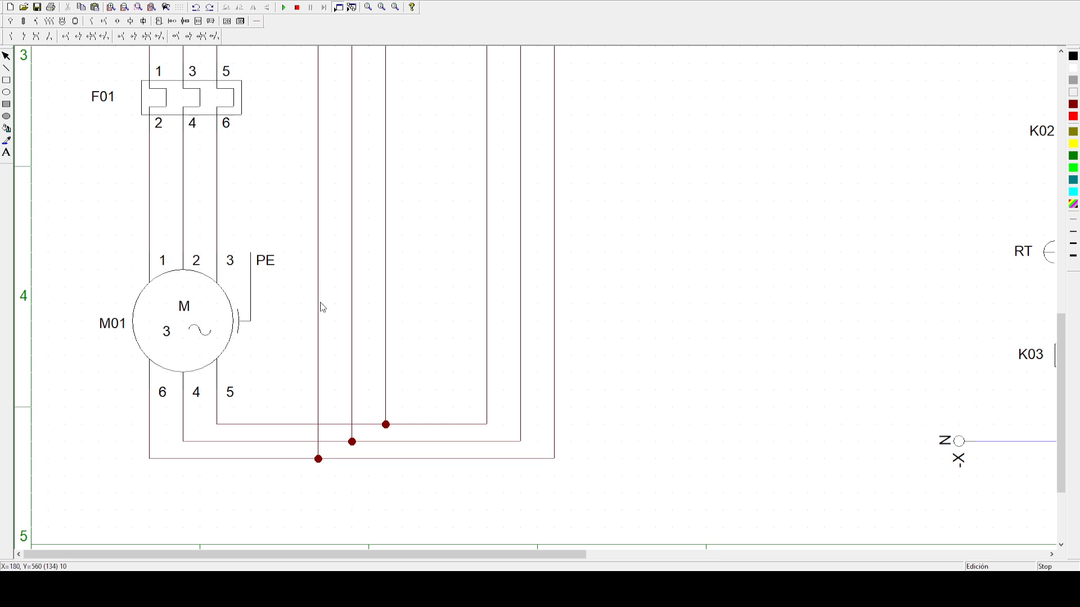
{"action": "scroll", "coordinate": [299, 313], "scroll_direction": "up", "scroll_amount": 2}
{"action": "scroll", "coordinate": [298, 313], "scroll_direction": "up", "scroll_amount": 6}
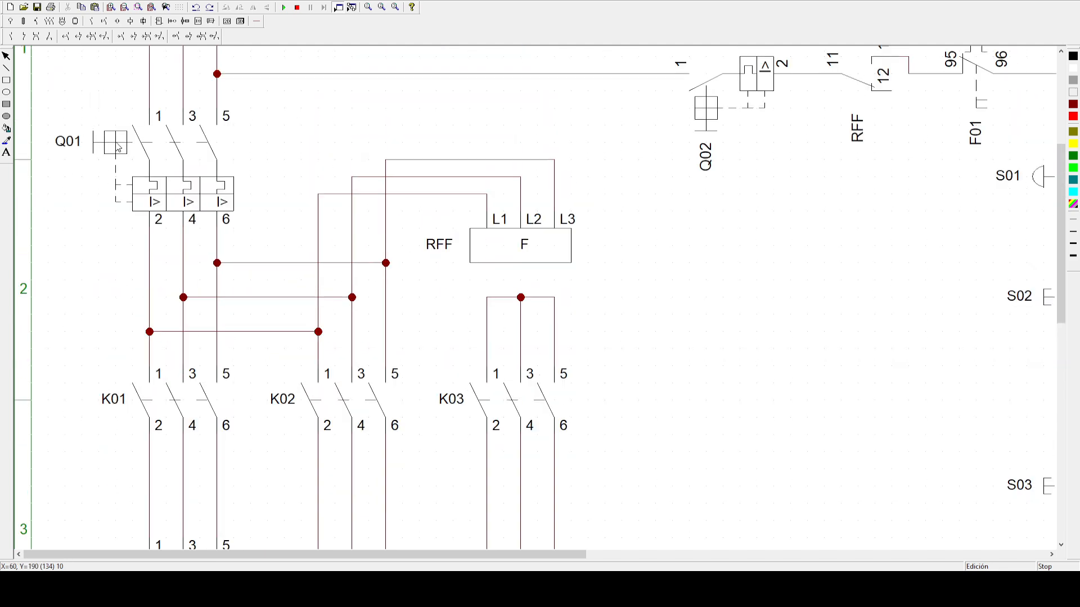
{"action": "scroll", "coordinate": [119, 148], "scroll_direction": "up", "scroll_amount": 1}
{"action": "scroll", "coordinate": [177, 223], "scroll_direction": "down", "scroll_amount": 3}
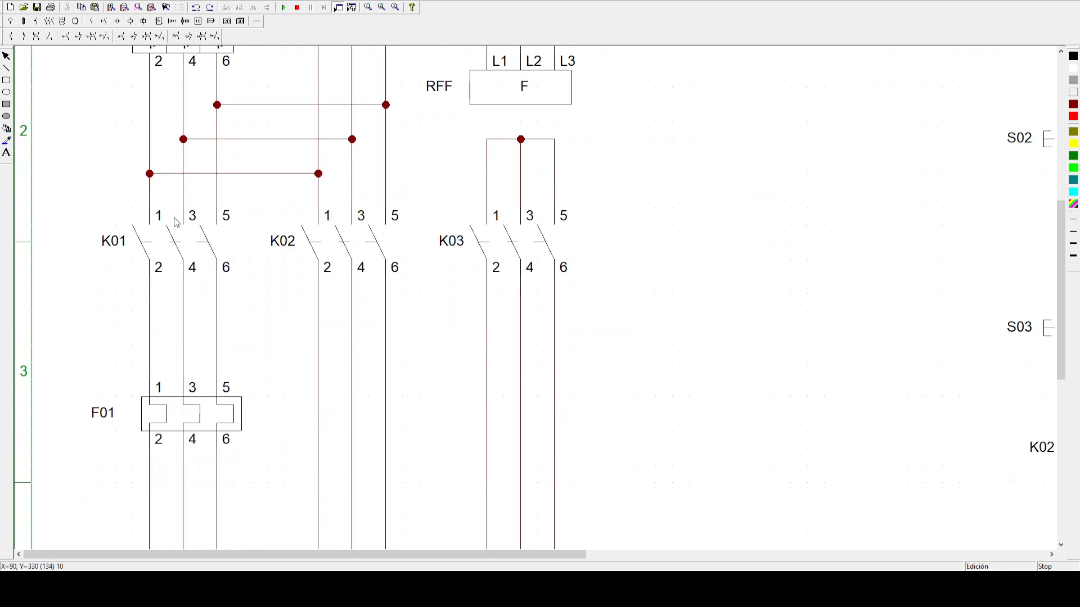
{"action": "scroll", "coordinate": [176, 223], "scroll_direction": "down", "scroll_amount": 1}
{"action": "scroll", "coordinate": [173, 215], "scroll_direction": "up", "scroll_amount": 7}
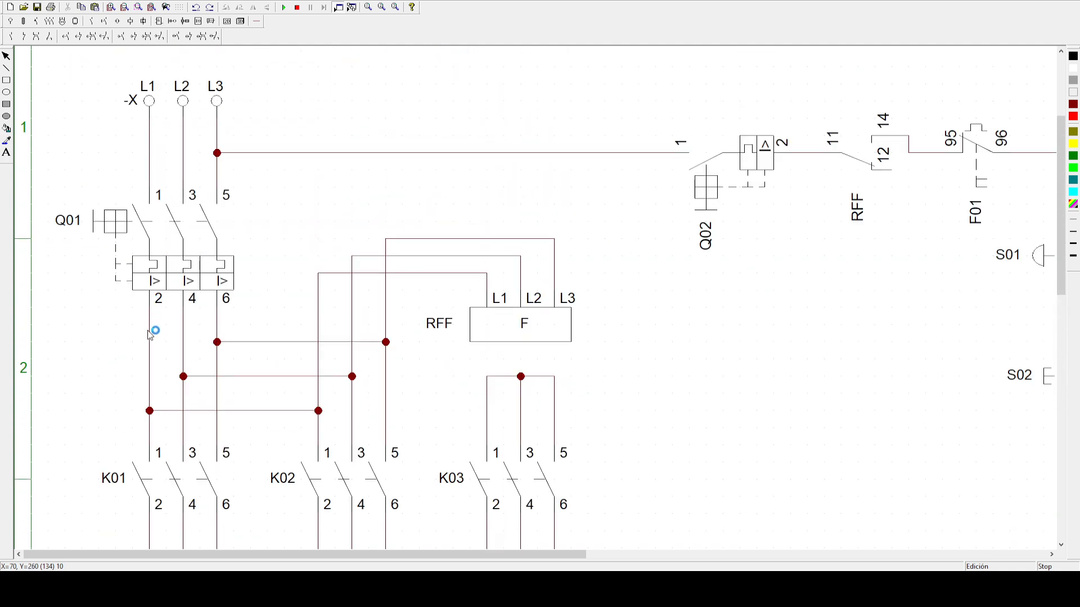
{"action": "scroll", "coordinate": [175, 337], "scroll_direction": "down", "scroll_amount": 5}
{"action": "scroll", "coordinate": [175, 337], "scroll_direction": "down", "scroll_amount": 2}
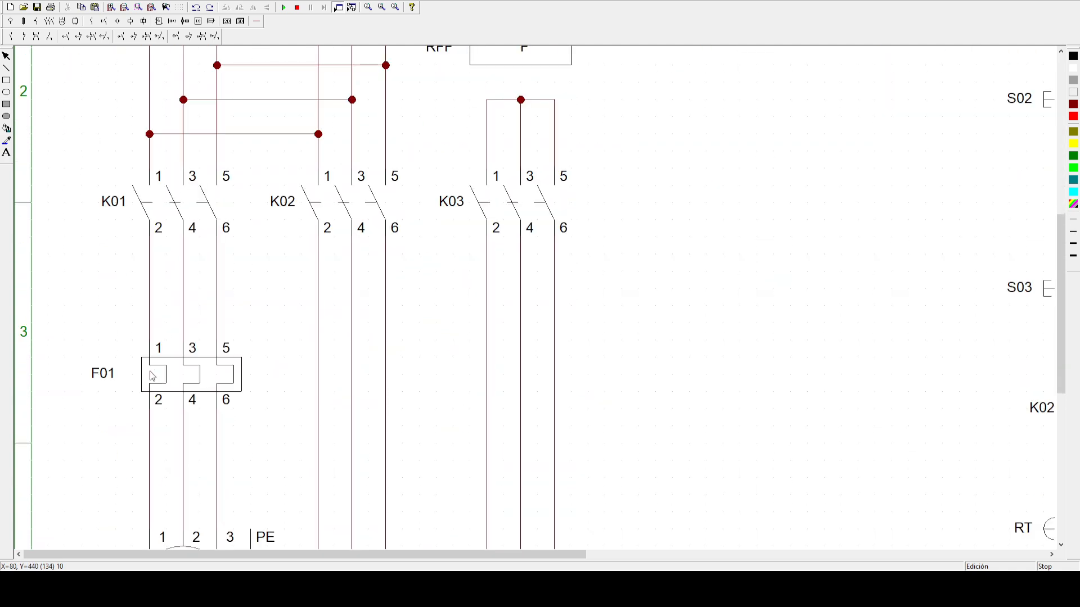
{"action": "scroll", "coordinate": [149, 376], "scroll_direction": "down", "scroll_amount": 3}
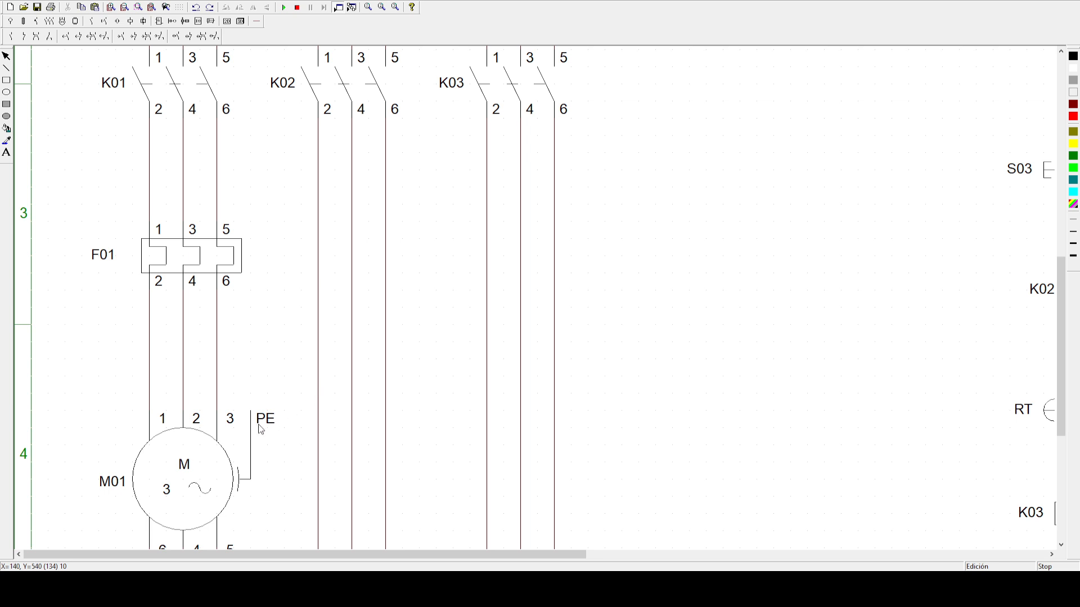
{"action": "scroll", "coordinate": [243, 431], "scroll_direction": "down", "scroll_amount": 2}
{"action": "scroll", "coordinate": [235, 451], "scroll_direction": "down", "scroll_amount": 1}
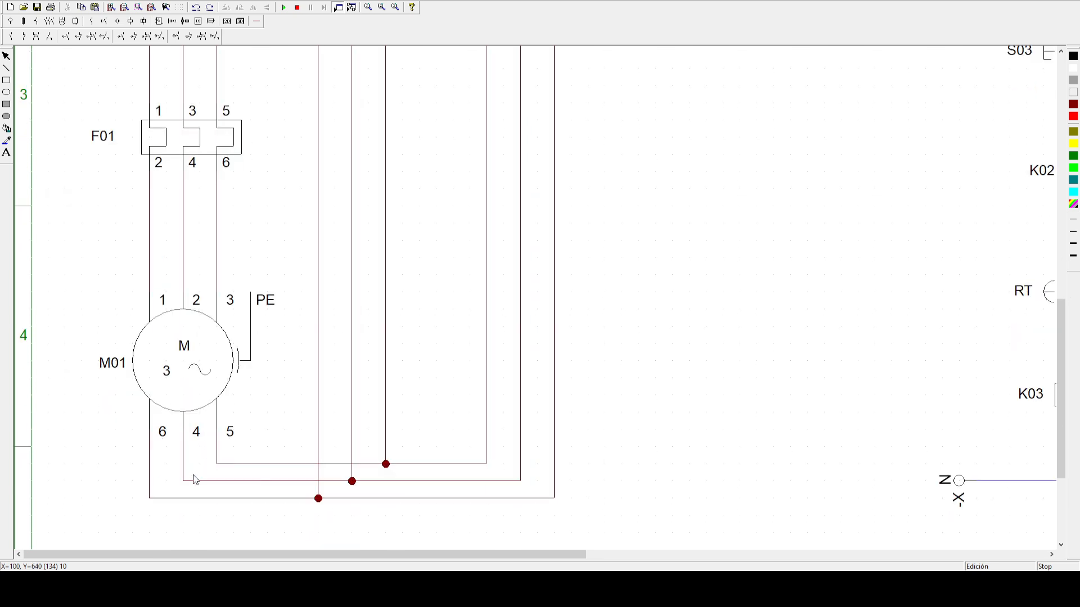
- Examine how the bridged contactor K03 connects to motor terminals 6, 4 and 5, compared with the K01 feed to terminals 1, 2 and 3
{"action": "scroll", "coordinate": [518, 448], "scroll_direction": "up", "scroll_amount": 7}
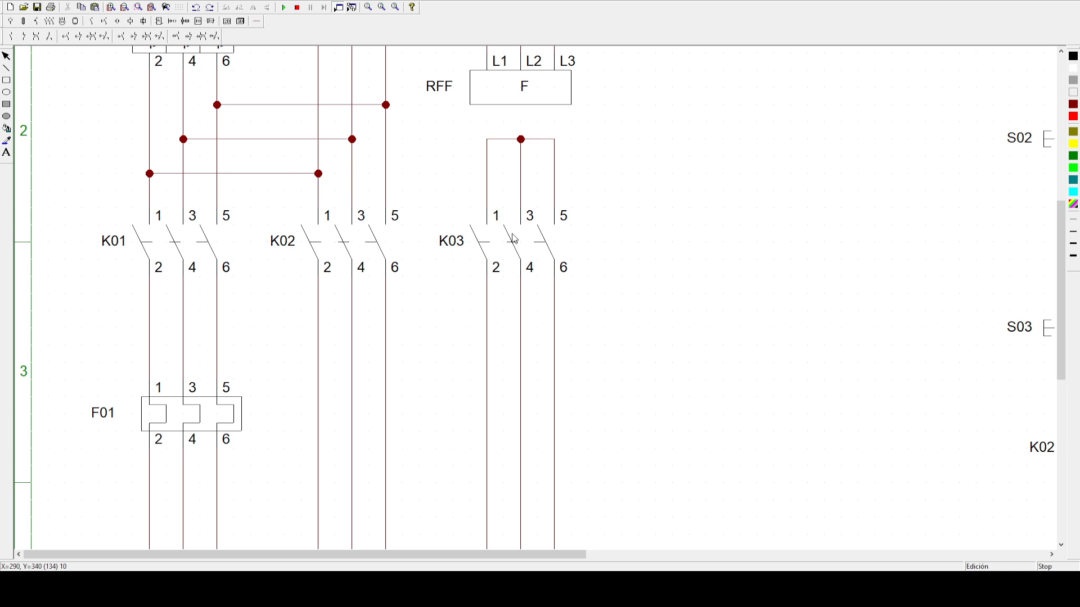
{"action": "scroll", "coordinate": [509, 360], "scroll_direction": "down", "scroll_amount": 10}
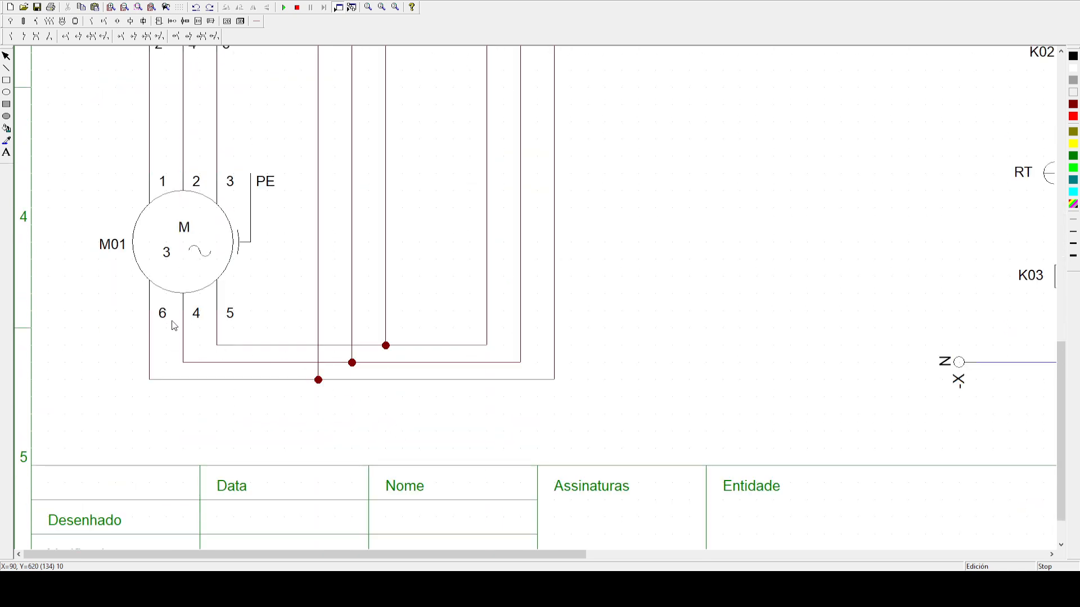
{"action": "scroll", "coordinate": [523, 307], "scroll_direction": "up", "scroll_amount": 10}
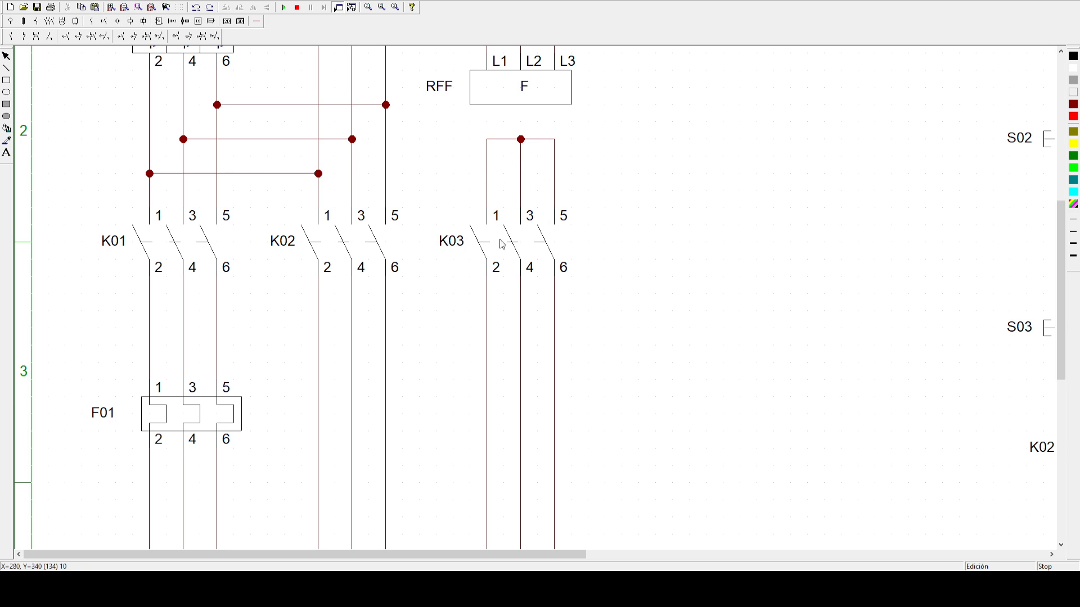
{"action": "scroll", "coordinate": [510, 367], "scroll_direction": "down", "scroll_amount": 5}
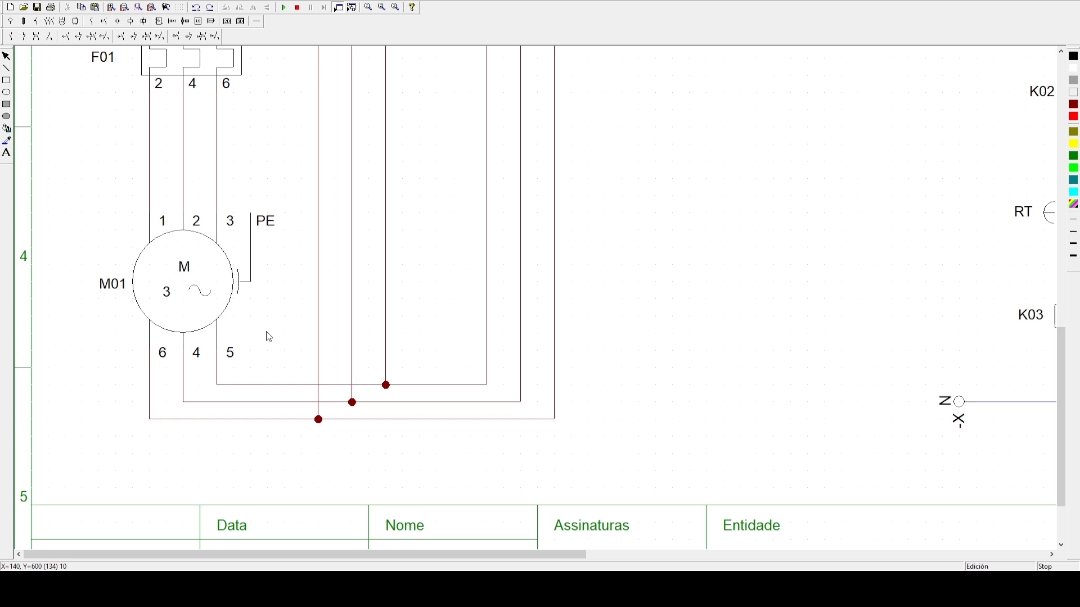
{"action": "scroll", "coordinate": [269, 336], "scroll_direction": "up", "scroll_amount": 5}
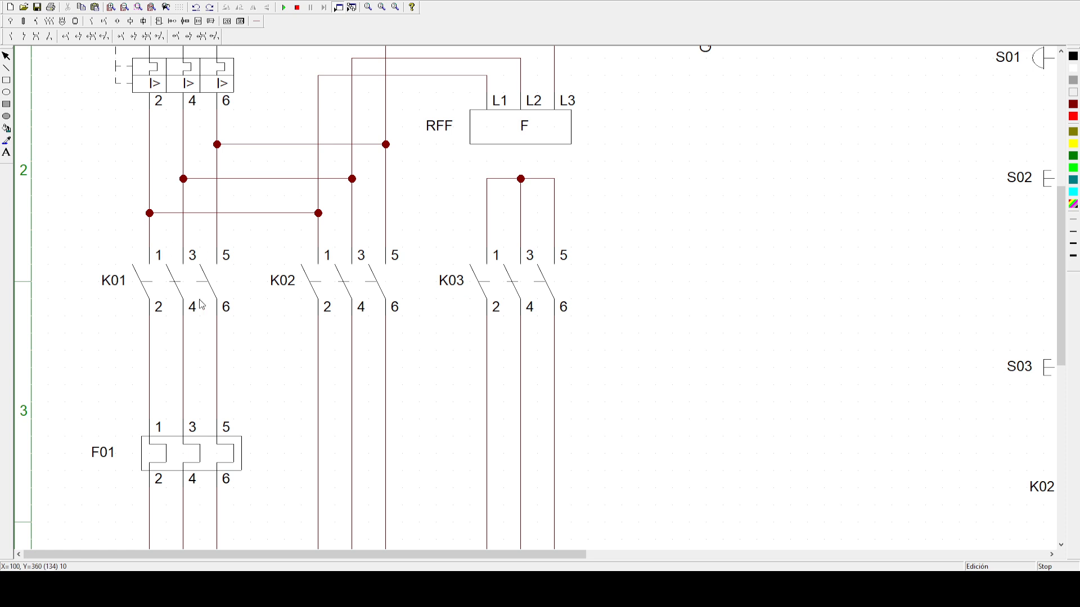
{"action": "scroll", "coordinate": [178, 278], "scroll_direction": "down", "scroll_amount": 2}
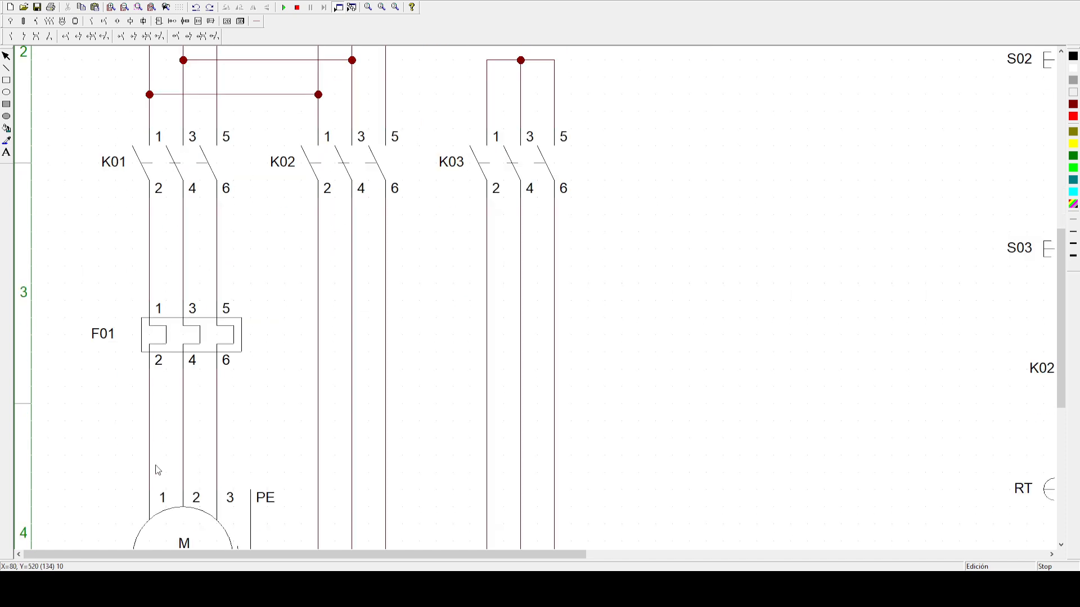
{"action": "scroll", "coordinate": [182, 505], "scroll_direction": "down", "scroll_amount": 1}
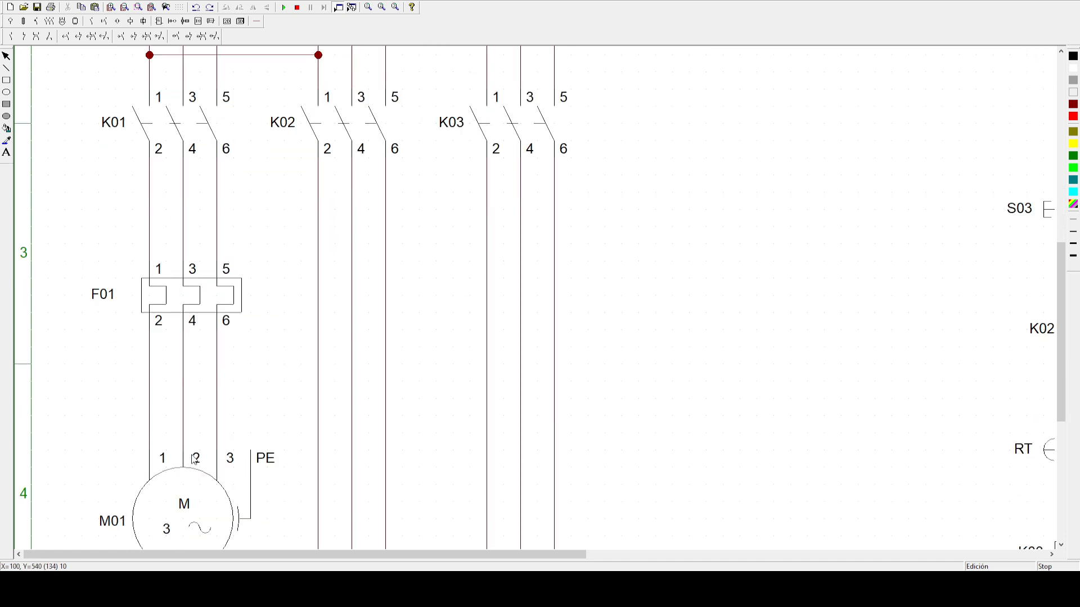
{"action": "scroll", "coordinate": [444, 320], "scroll_direction": "up", "scroll_amount": 2}
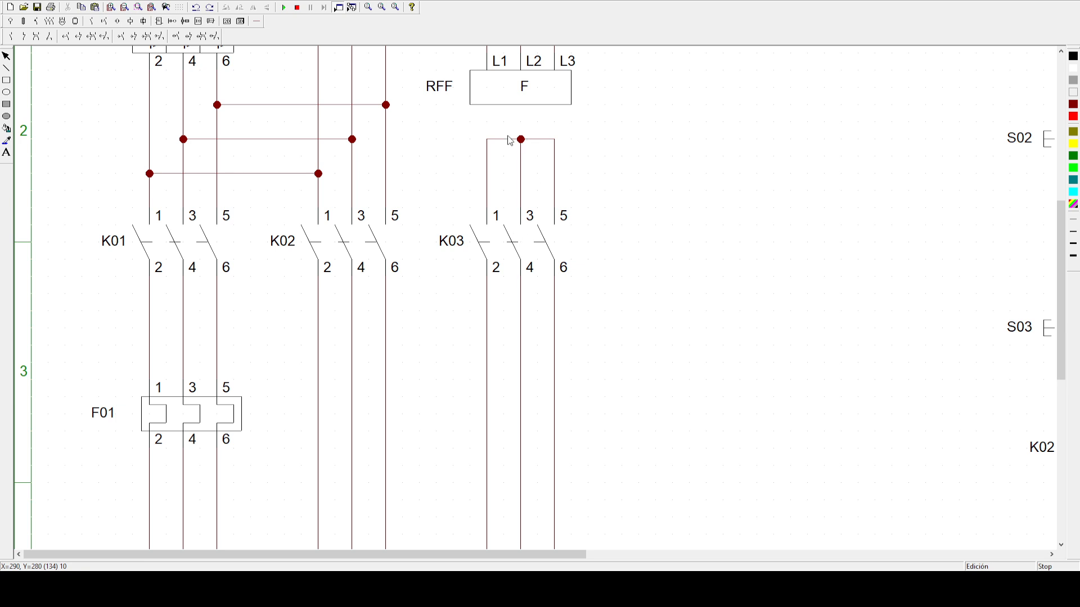
{"action": "scroll", "coordinate": [513, 410], "scroll_direction": "down", "scroll_amount": 5}
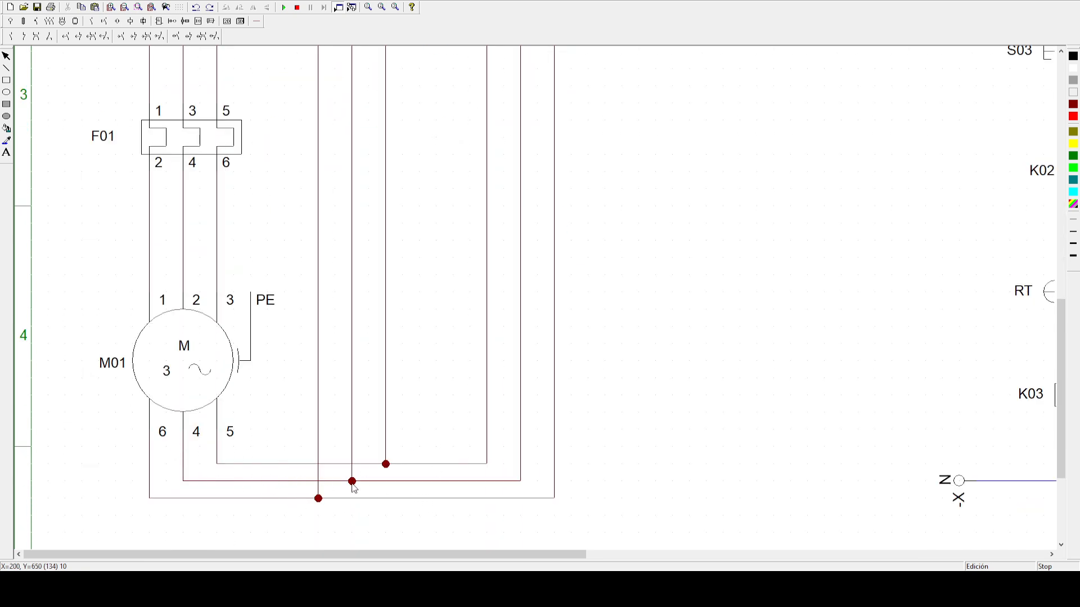
{"action": "scroll", "coordinate": [271, 450], "scroll_direction": "up", "scroll_amount": 3}
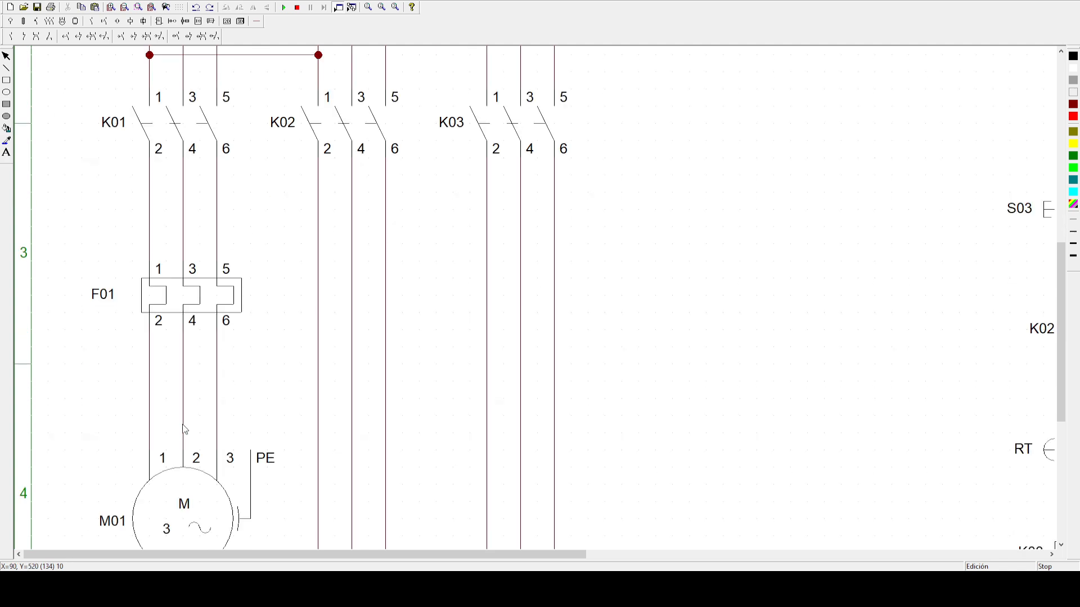
- Follow the supply phases to relay RFF and contactor K02, and inspect the K02 and K03 wiring at motor M01's lower terminals
{"action": "scroll", "coordinate": [159, 451], "scroll_direction": "up", "scroll_amount": 7}
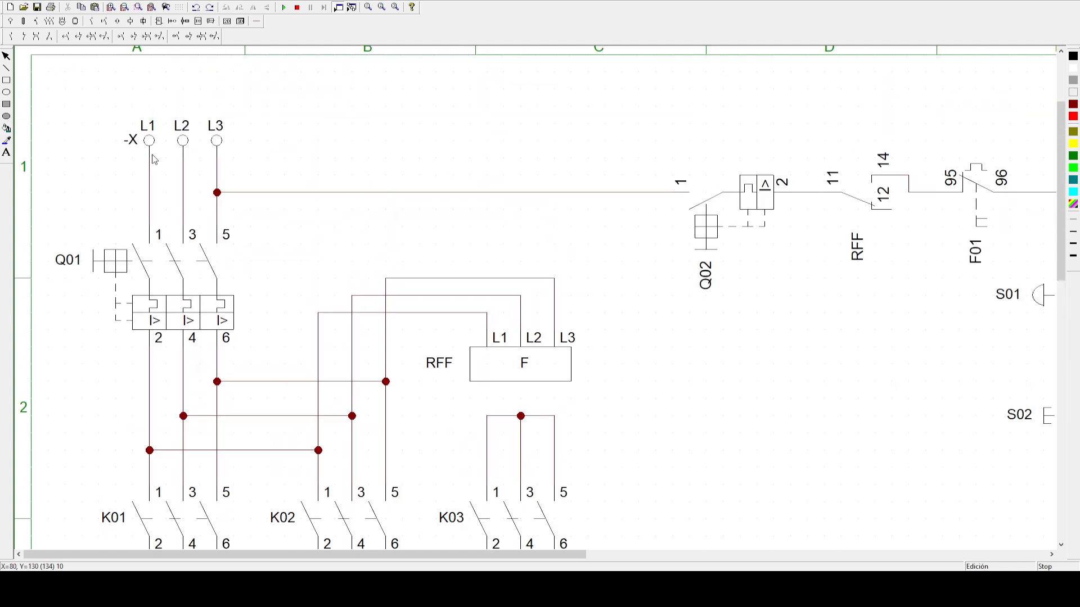
{"action": "scroll", "coordinate": [149, 189], "scroll_direction": "down", "scroll_amount": 4}
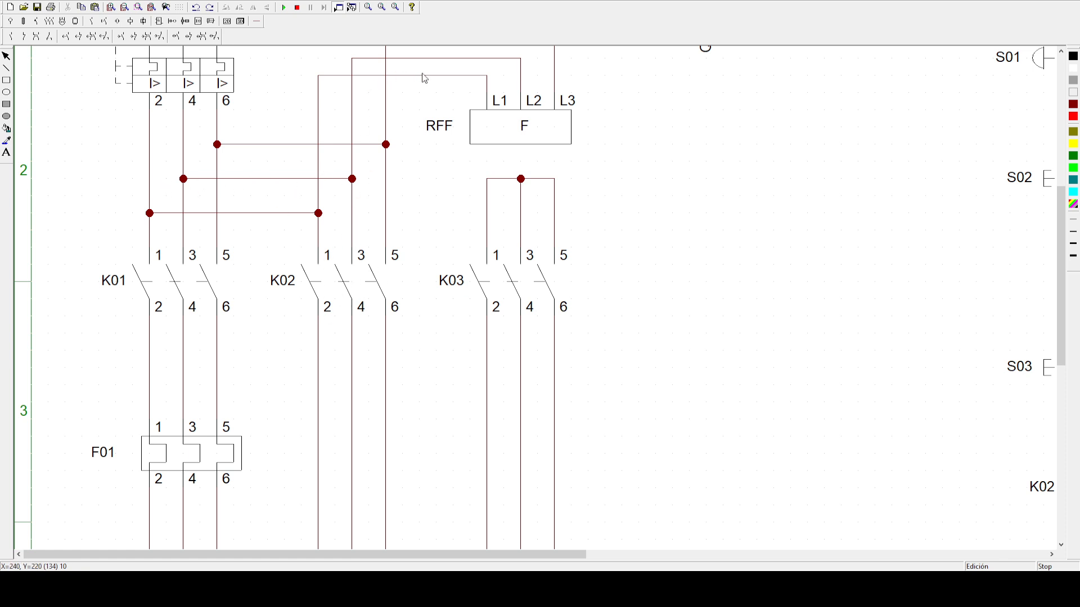
{"action": "scroll", "coordinate": [425, 79], "scroll_direction": "up", "scroll_amount": 2}
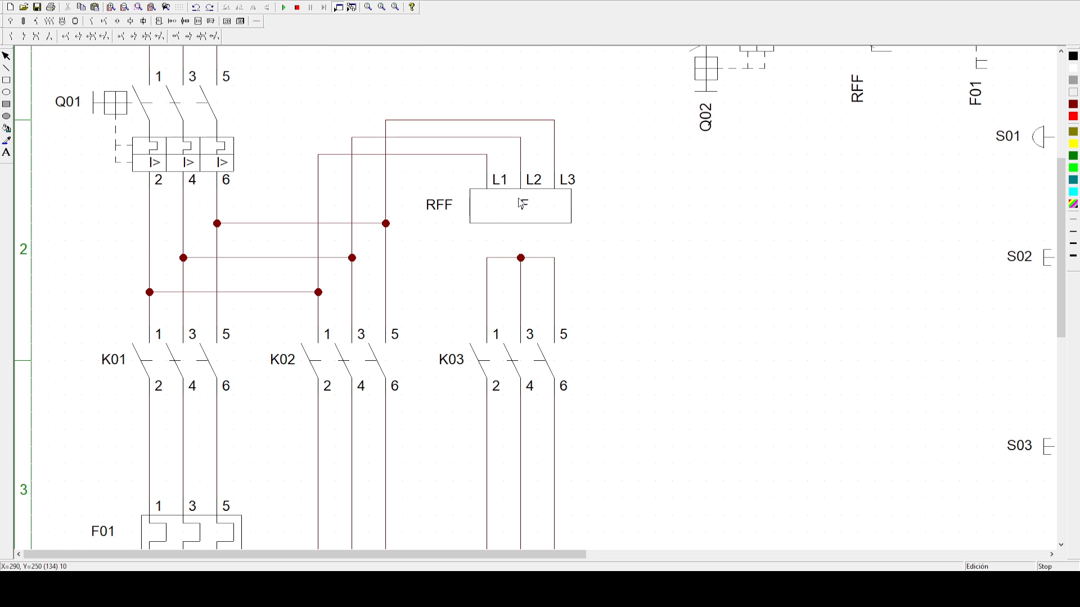
{"action": "scroll", "coordinate": [441, 346], "scroll_direction": "down", "scroll_amount": 4}
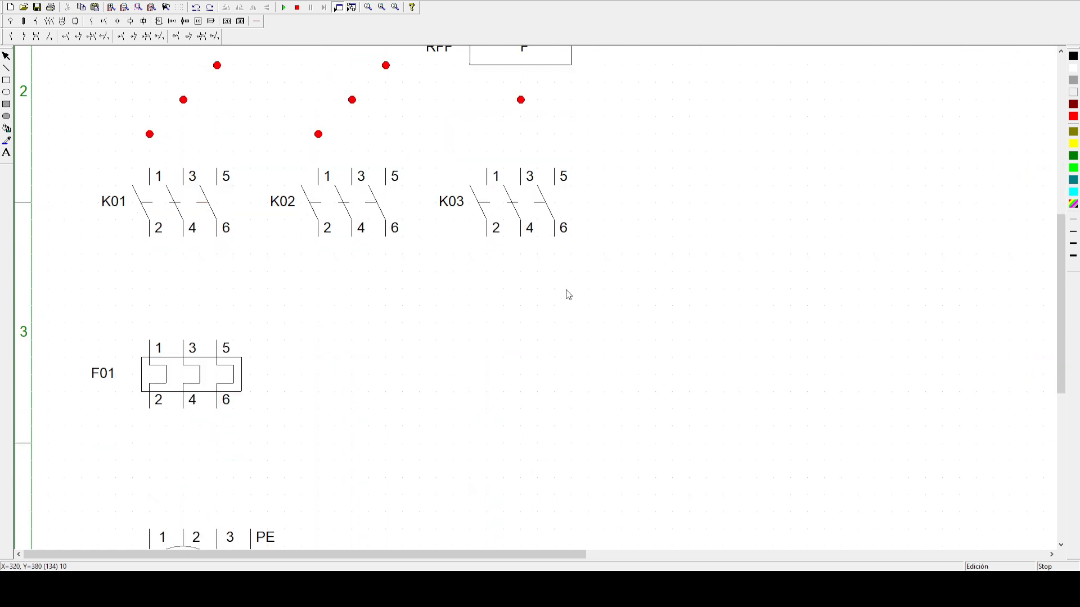
{"action": "scroll", "coordinate": [563, 346], "scroll_direction": "down", "scroll_amount": 8}
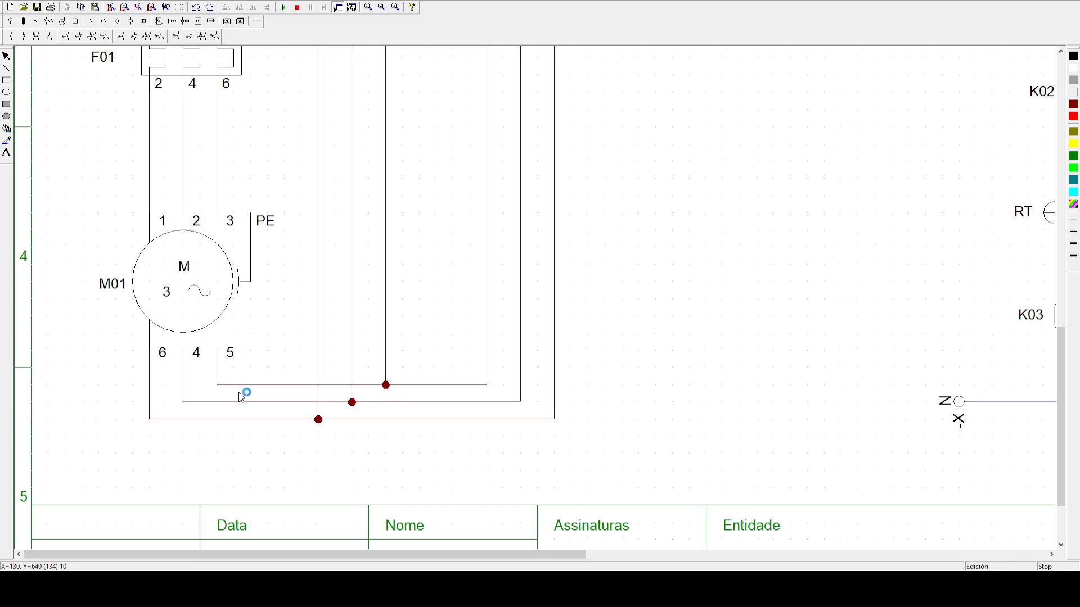
{"action": "scroll", "coordinate": [256, 373], "scroll_direction": "up", "scroll_amount": 7}
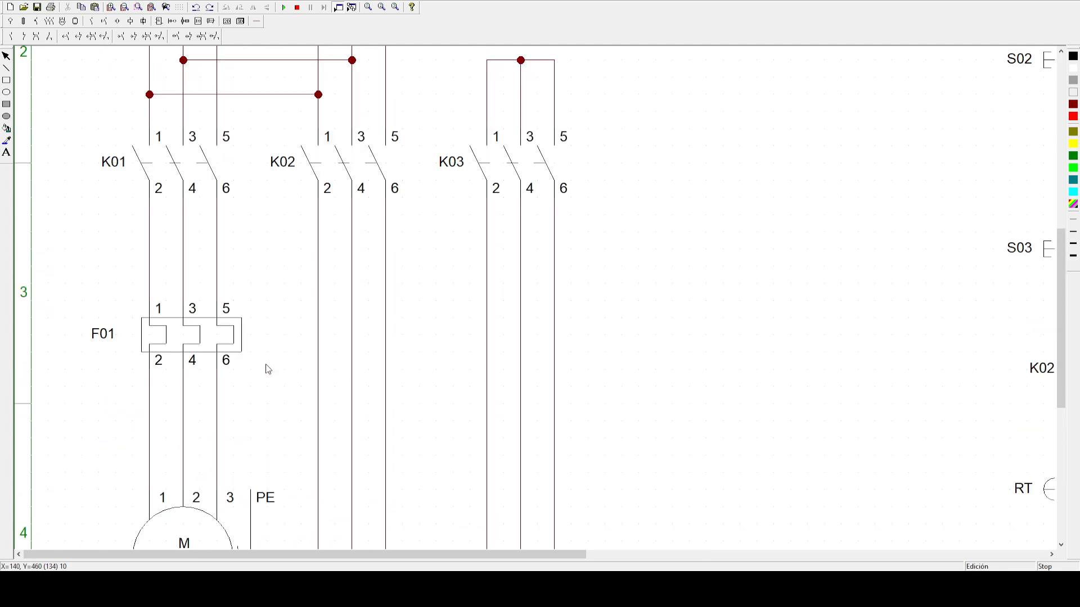
{"action": "scroll", "coordinate": [269, 369], "scroll_direction": "up", "scroll_amount": 2}
{"action": "scroll", "coordinate": [432, 294], "scroll_direction": "down", "scroll_amount": 3}
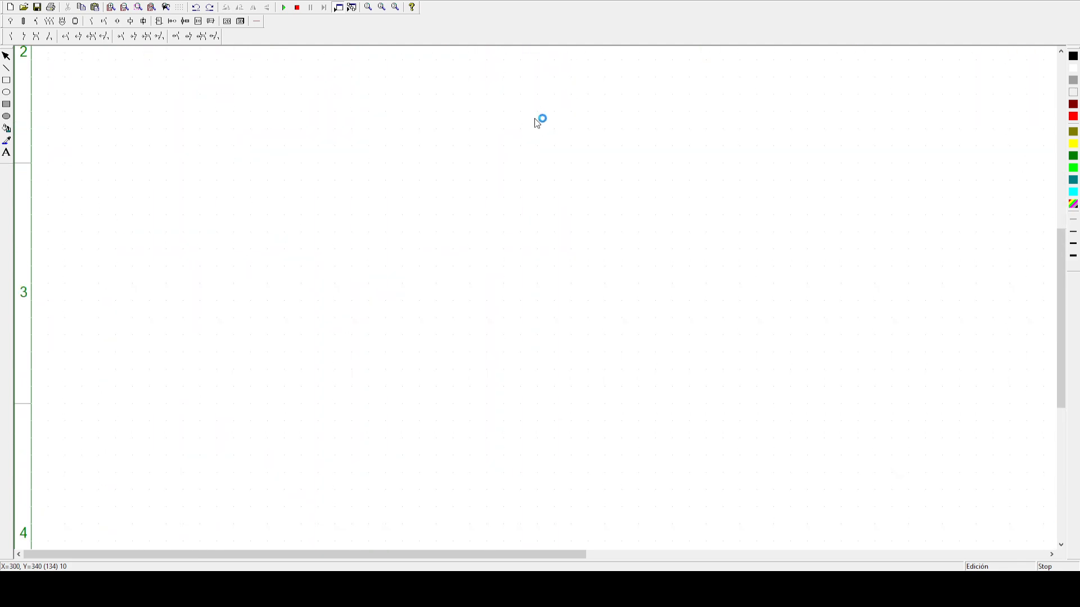
{"action": "scroll", "coordinate": [529, 130], "scroll_direction": "up", "scroll_amount": 1}
{"action": "scroll", "coordinate": [515, 270], "scroll_direction": "down", "scroll_amount": 8}
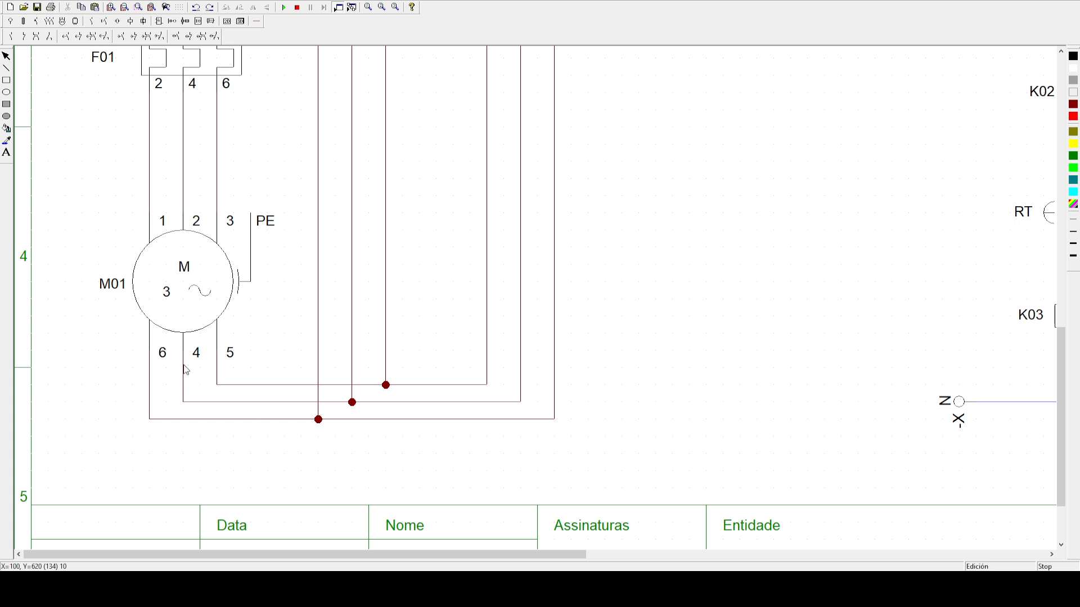
{"action": "scroll", "coordinate": [313, 352], "scroll_direction": "up", "scroll_amount": 3}
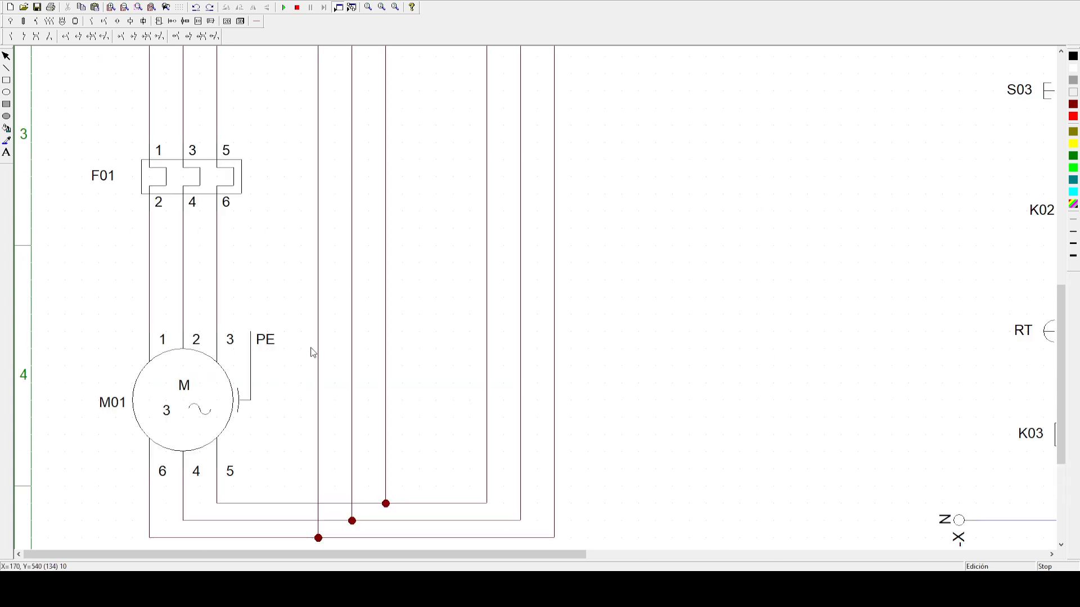
{"action": "scroll", "coordinate": [313, 352], "scroll_direction": "up", "scroll_amount": 3}
{"action": "scroll", "coordinate": [337, 402], "scroll_direction": "down", "scroll_amount": 6}
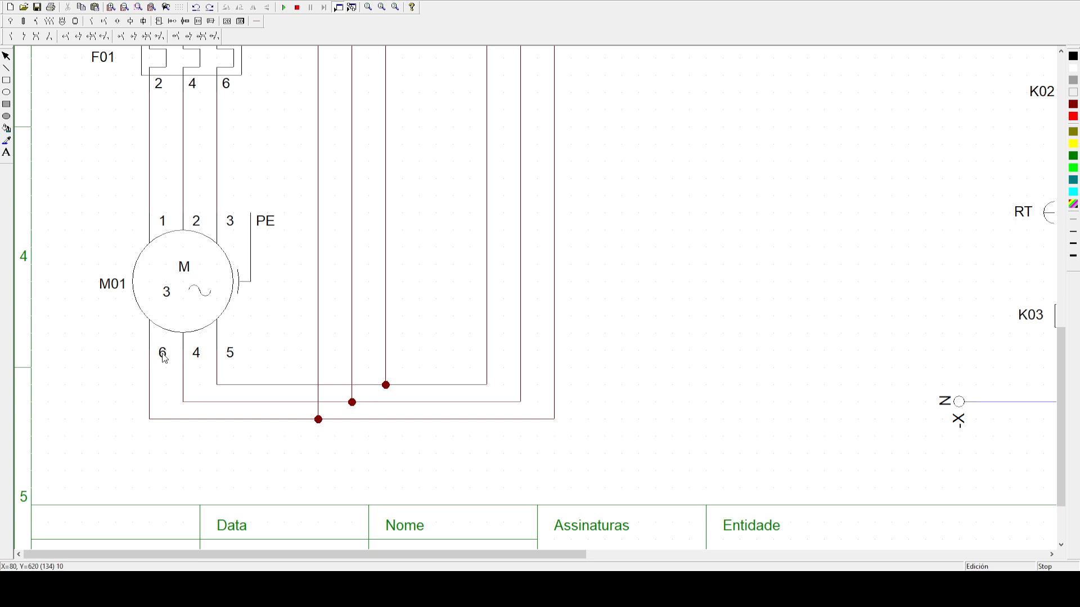
- Trace the first phase from supply L1 through breaker Q01, contactor K01 and relay F01 to motor M01's terminal 1
{"action": "scroll", "coordinate": [331, 373], "scroll_direction": "up", "scroll_amount": 11}
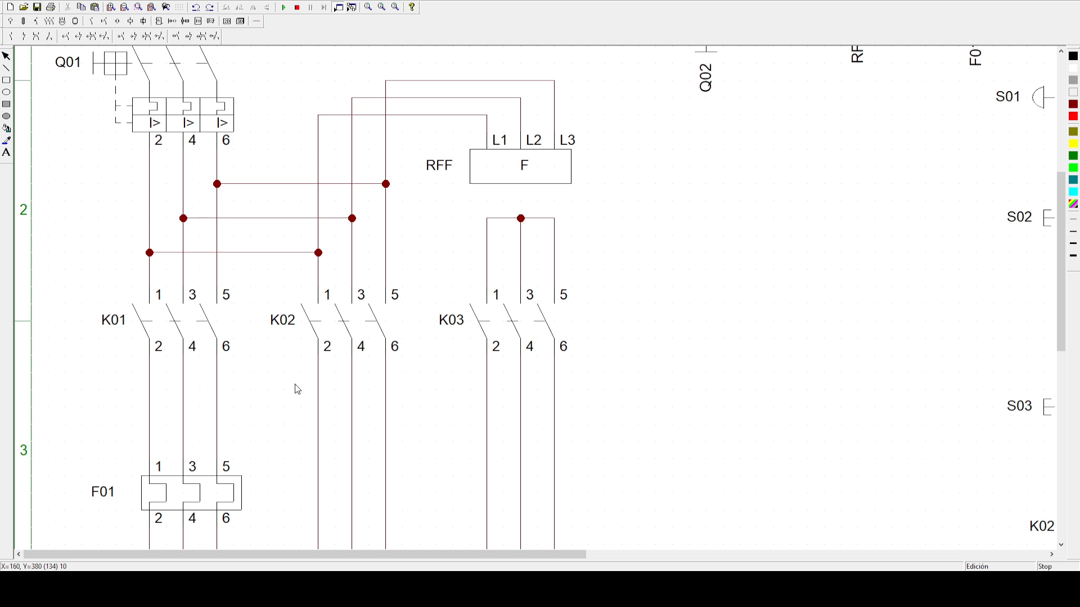
{"action": "scroll", "coordinate": [298, 390], "scroll_direction": "down", "scroll_amount": 9}
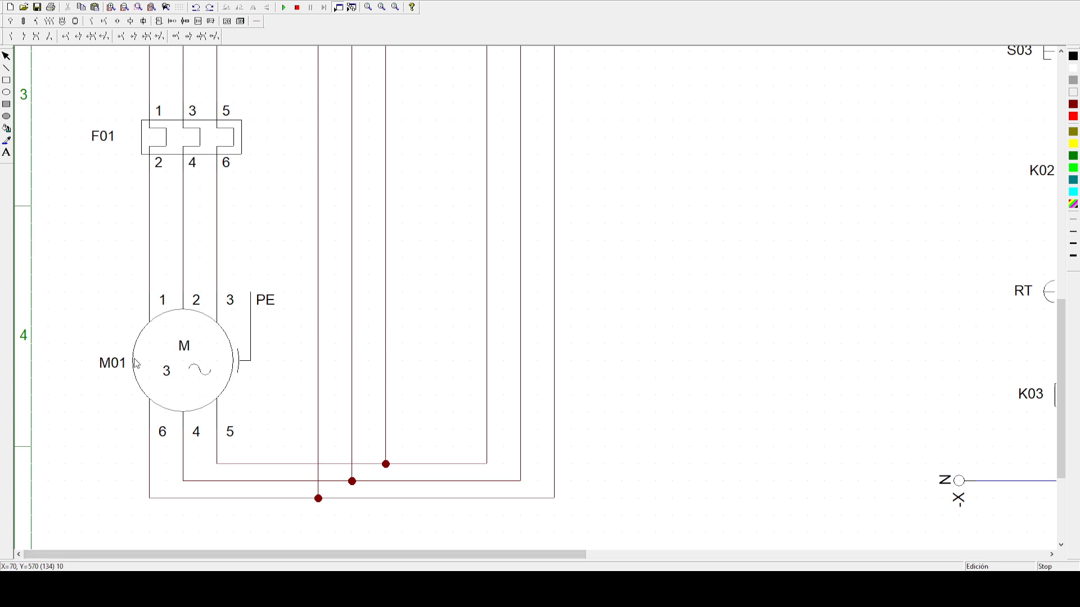
{"action": "scroll", "coordinate": [155, 391], "scroll_direction": "up", "scroll_amount": 6}
{"action": "scroll", "coordinate": [155, 383], "scroll_direction": "up", "scroll_amount": 4}
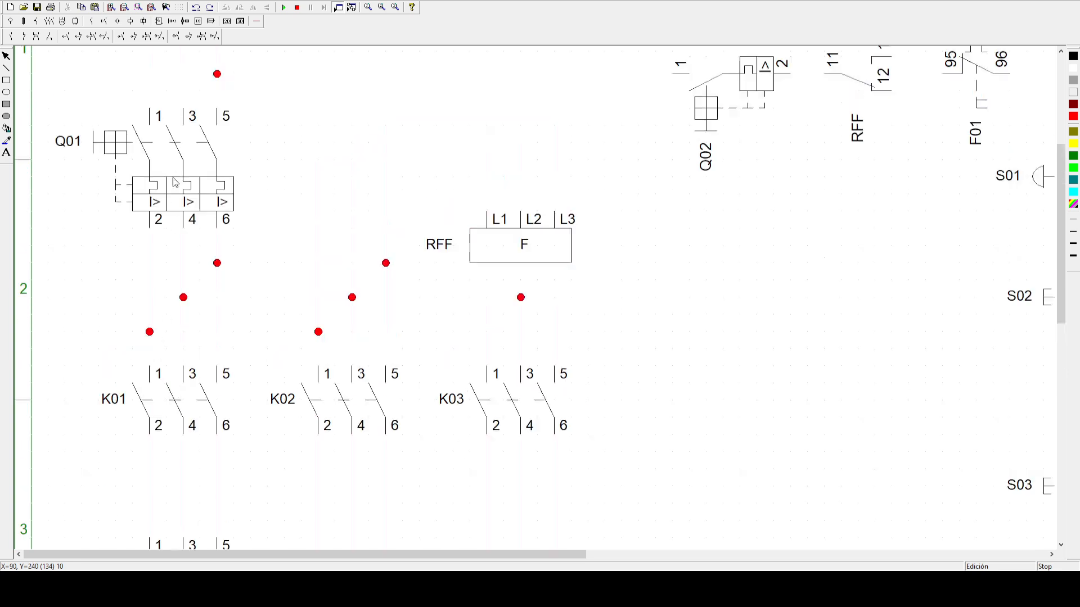
{"action": "scroll", "coordinate": [146, 327], "scroll_direction": "down", "scroll_amount": 5}
{"action": "scroll", "coordinate": [145, 392], "scroll_direction": "down", "scroll_amount": 2}
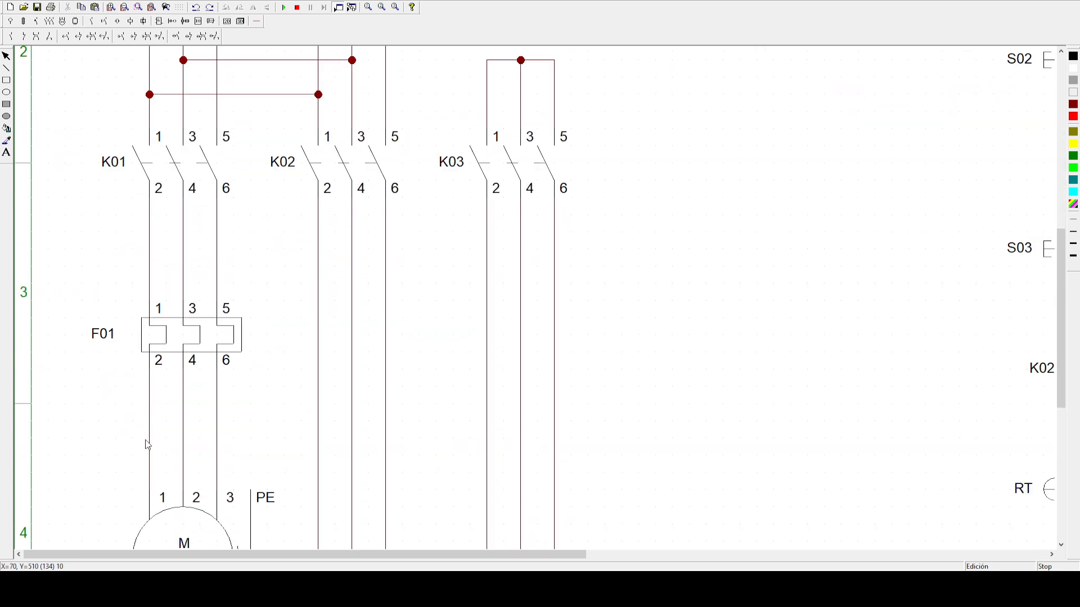
{"action": "scroll", "coordinate": [159, 494], "scroll_direction": "up", "scroll_amount": 8}
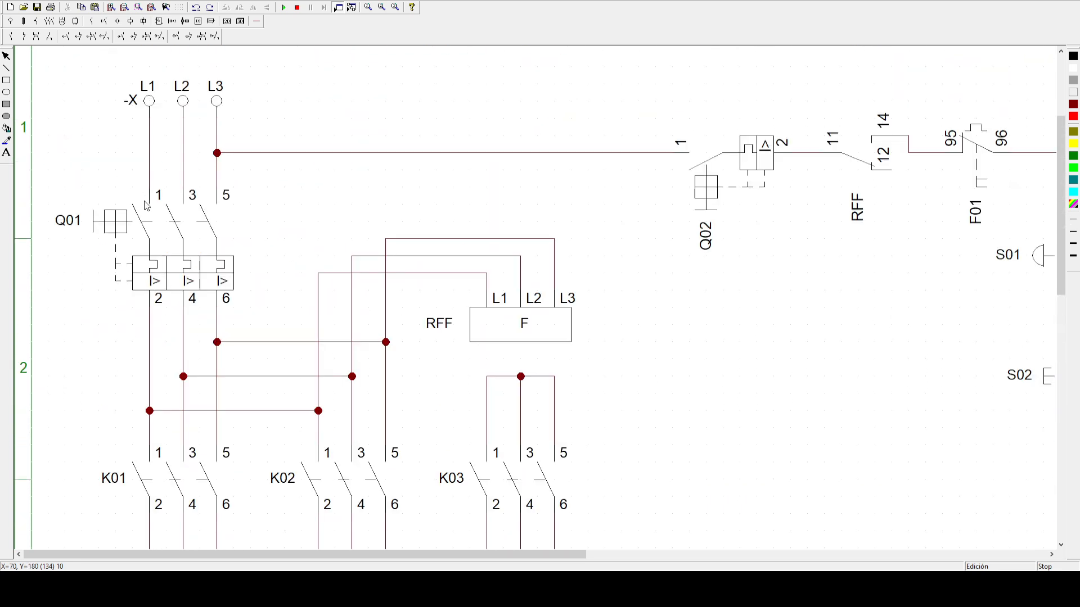
{"action": "scroll", "coordinate": [156, 277], "scroll_direction": "down", "scroll_amount": 8}
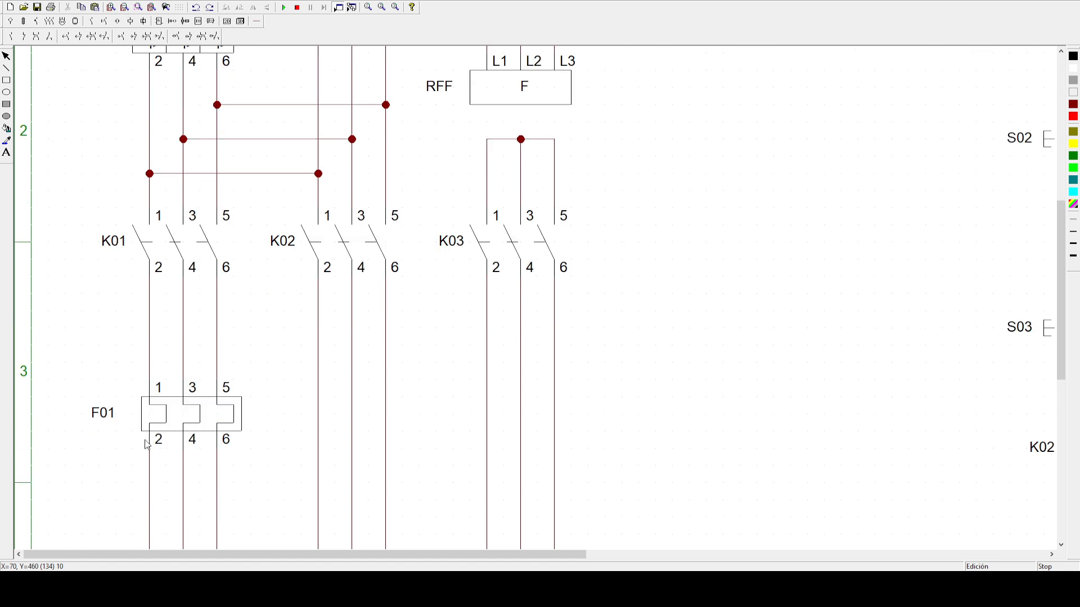
- Follow the first phase through contactor K02 to motor terminal 6, and compare it with the K01 feed to terminal 1
{"action": "scroll", "coordinate": [151, 502], "scroll_direction": "up", "scroll_amount": 4}
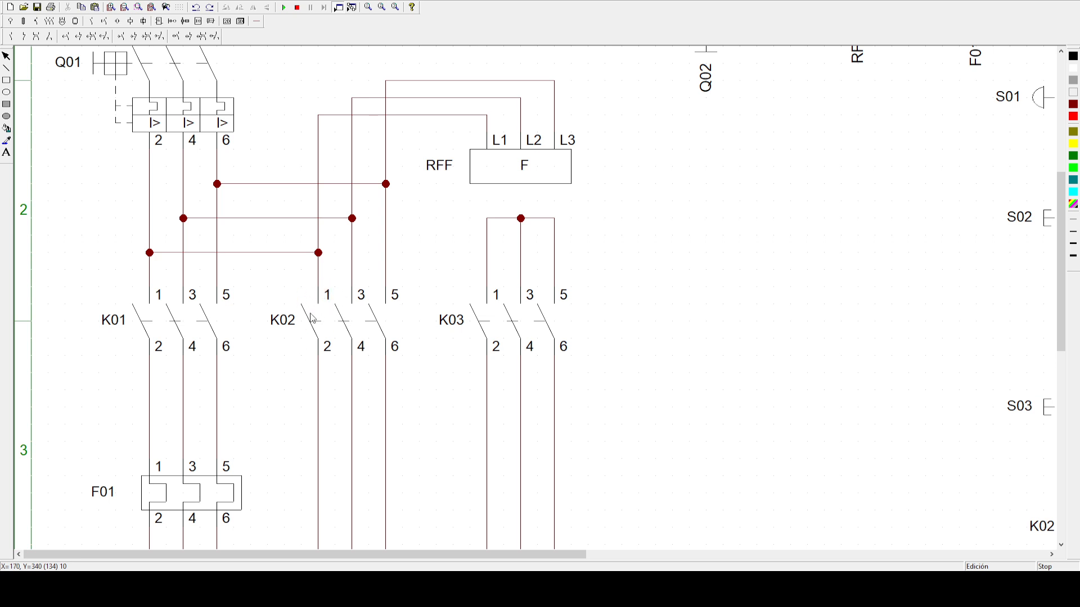
{"action": "scroll", "coordinate": [319, 284], "scroll_direction": "down", "scroll_amount": 1}
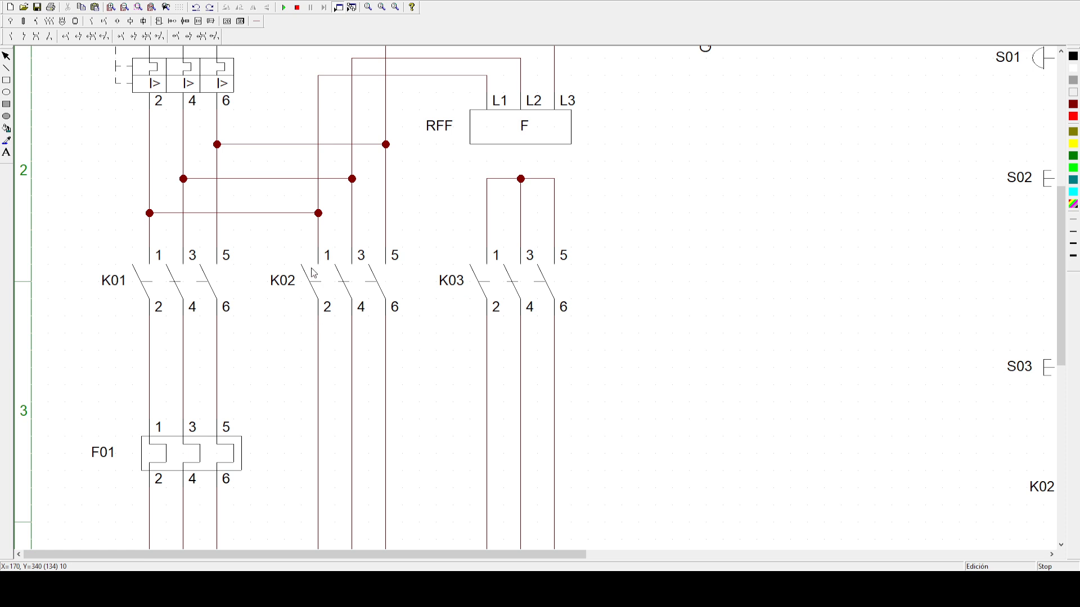
{"action": "scroll", "coordinate": [314, 274], "scroll_direction": "down", "scroll_amount": 8}
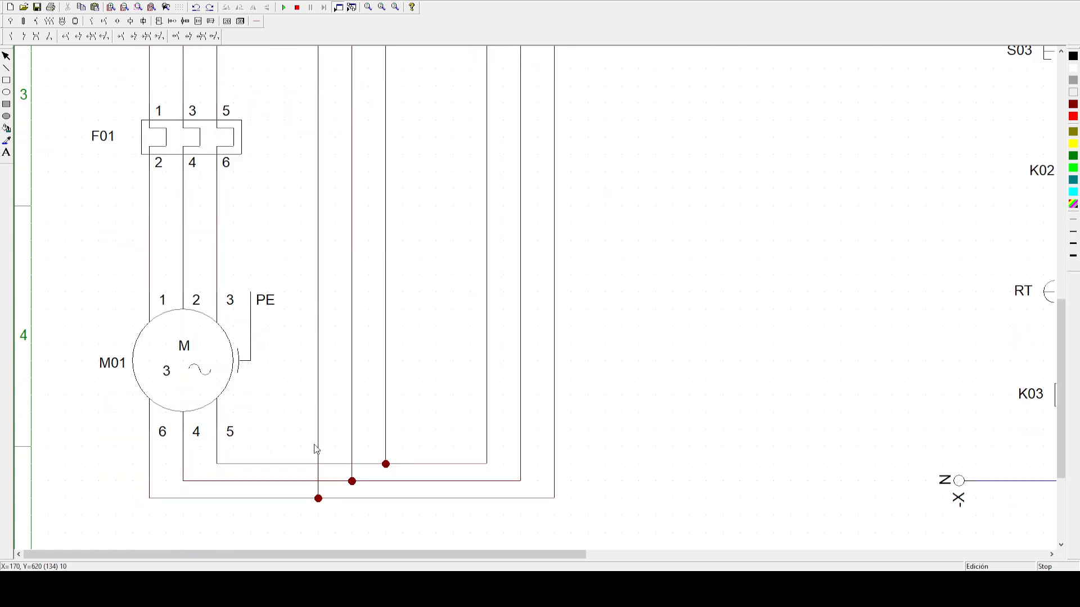
{"action": "scroll", "coordinate": [316, 449], "scroll_direction": "down", "scroll_amount": 1}
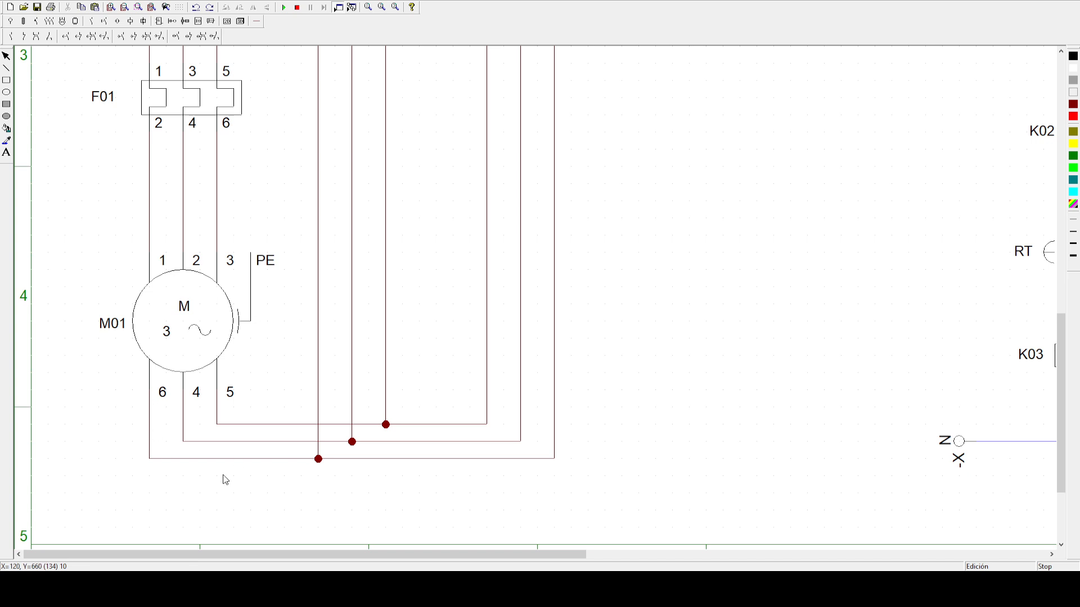
{"action": "scroll", "coordinate": [353, 394], "scroll_direction": "up", "scroll_amount": 8}
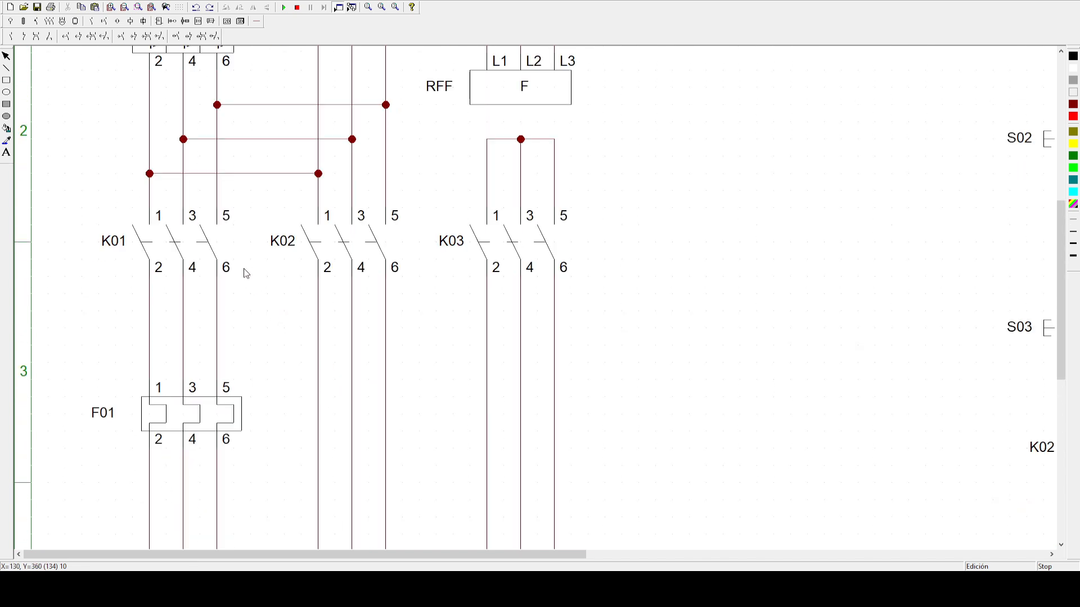
{"action": "scroll", "coordinate": [181, 243], "scroll_direction": "up", "scroll_amount": 2}
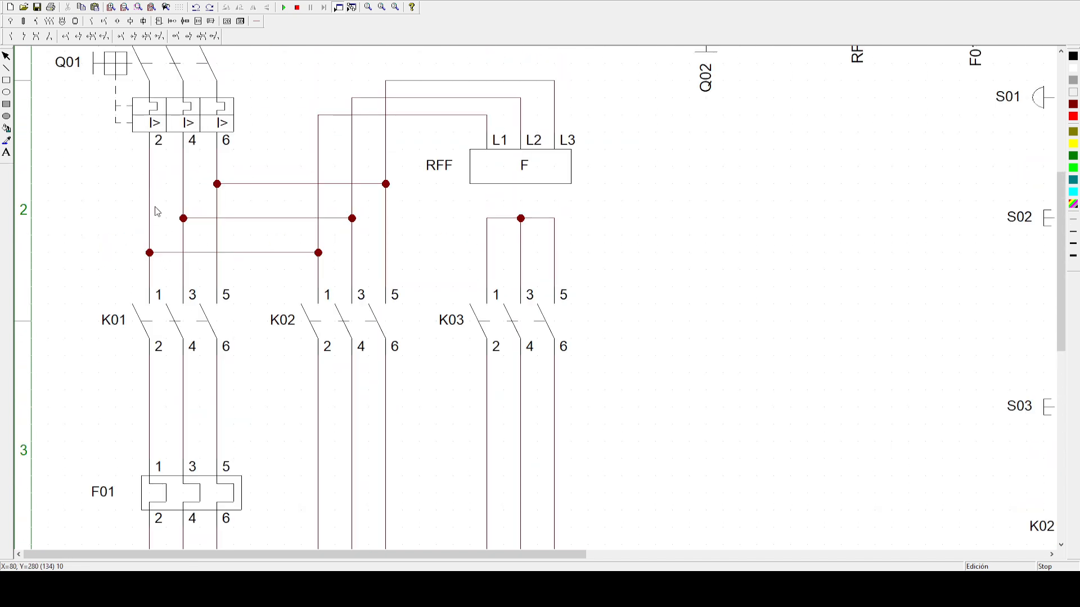
{"action": "scroll", "coordinate": [154, 207], "scroll_direction": "down", "scroll_amount": 6}
{"action": "scroll", "coordinate": [157, 404], "scroll_direction": "up", "scroll_amount": 3}
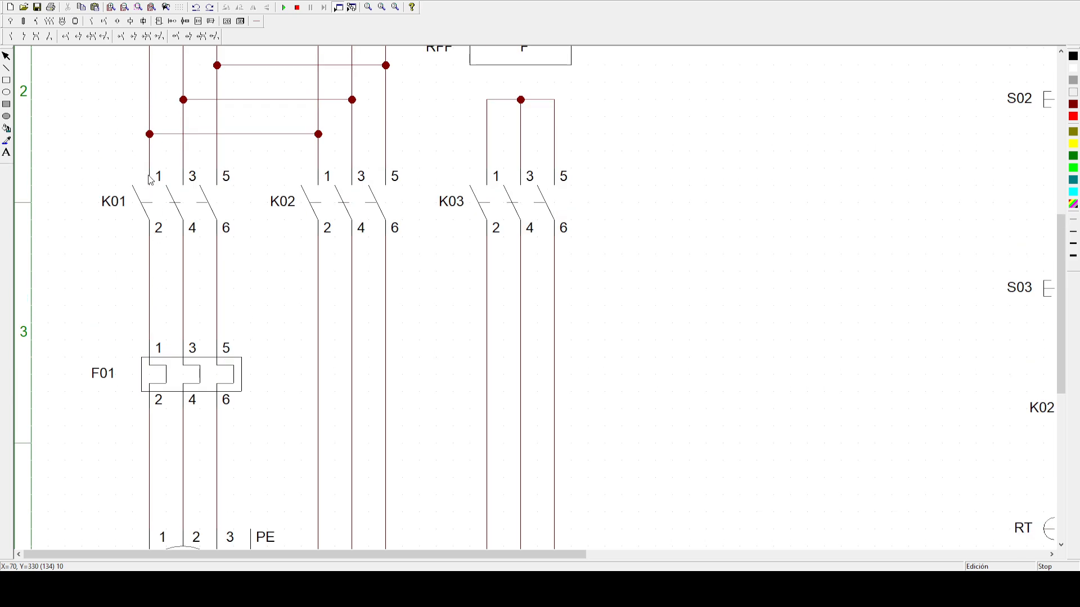
{"action": "scroll", "coordinate": [328, 278], "scroll_direction": "down", "scroll_amount": 7}
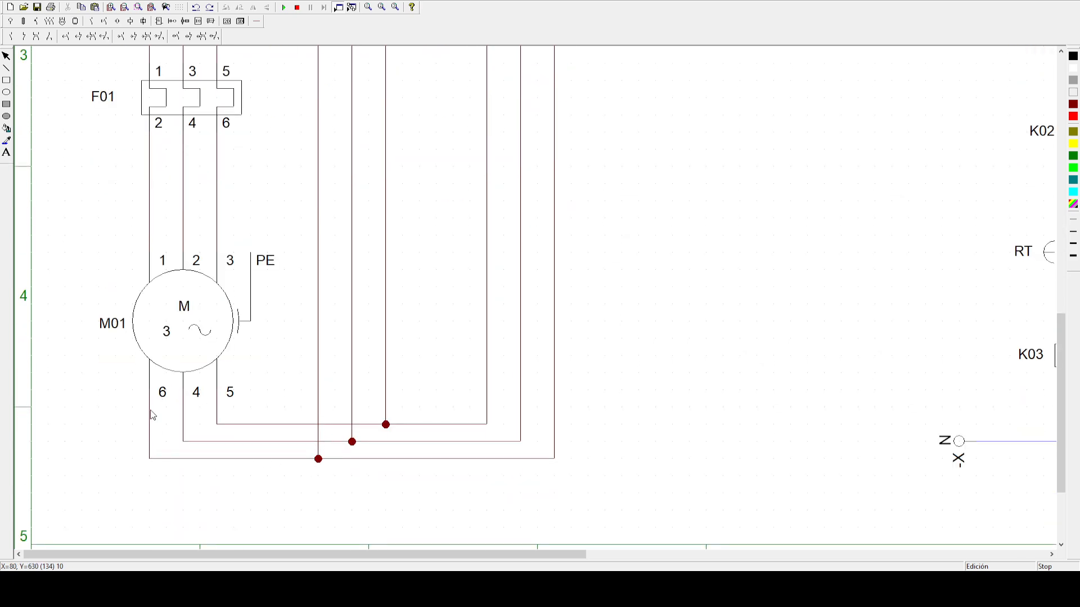
{"action": "scroll", "coordinate": [178, 374], "scroll_direction": "up", "scroll_amount": 5}
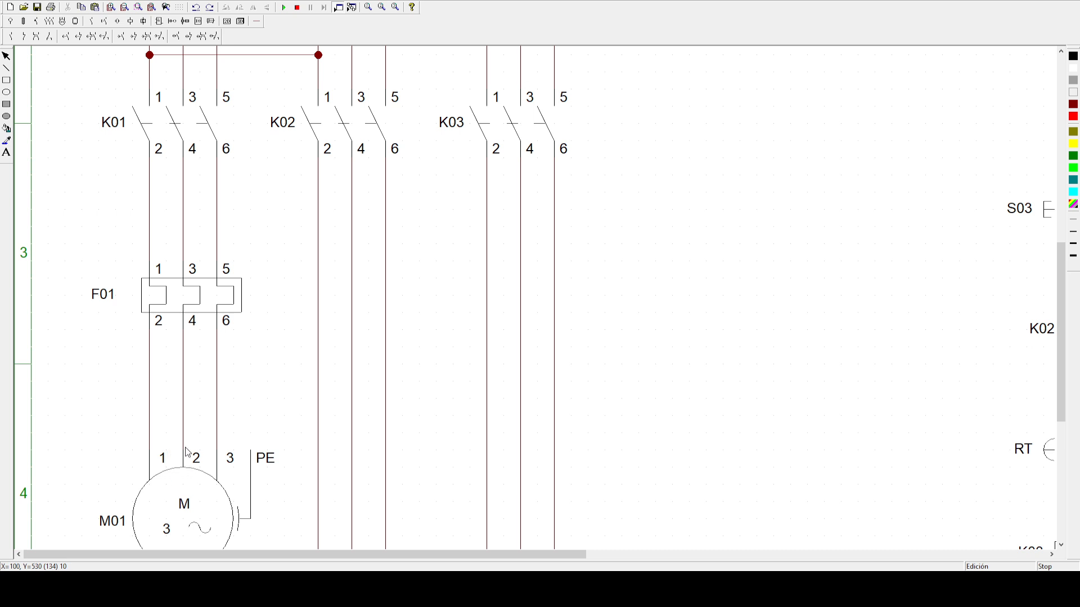
- Trace the second and third phases through contactors K01 and K02 to motor terminals 2 and 4, and 3 and 5
{"action": "scroll", "coordinate": [188, 419], "scroll_direction": "up", "scroll_amount": 3}
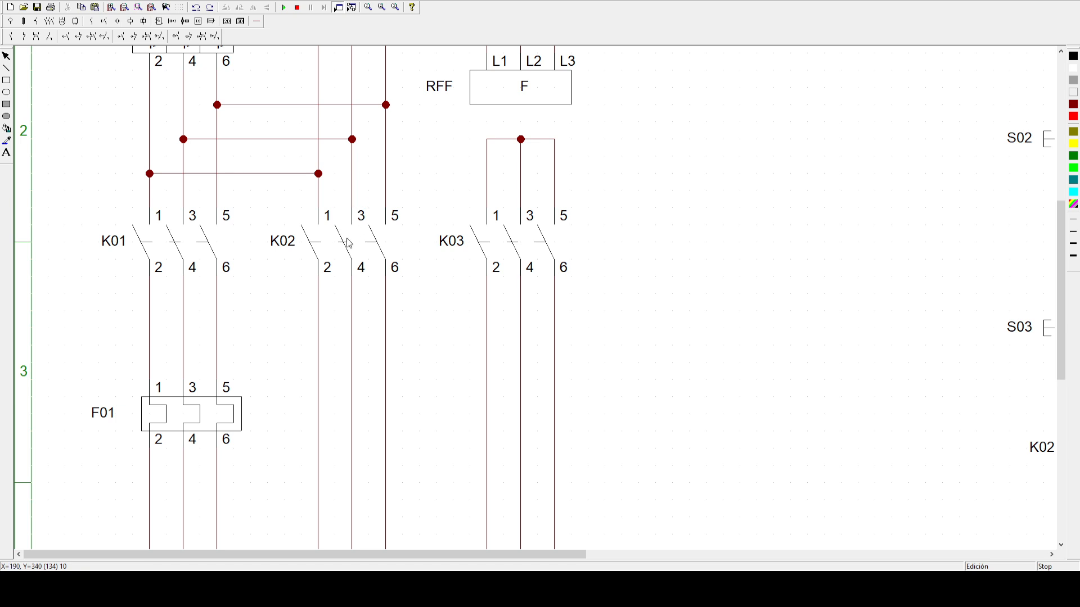
{"action": "scroll", "coordinate": [355, 299], "scroll_direction": "down", "scroll_amount": 5}
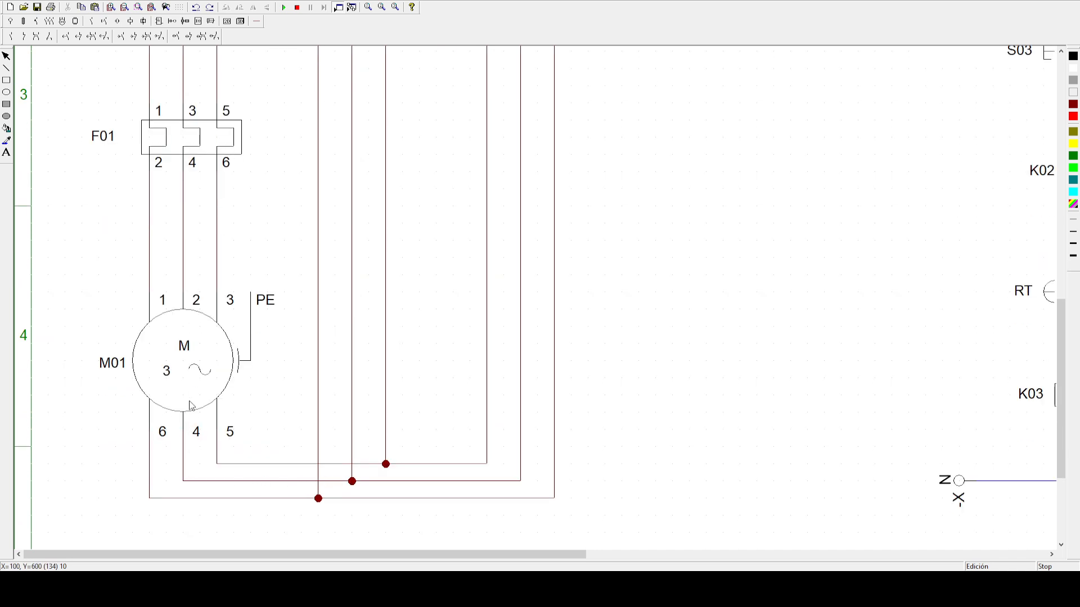
{"action": "scroll", "coordinate": [198, 434], "scroll_direction": "up", "scroll_amount": 3}
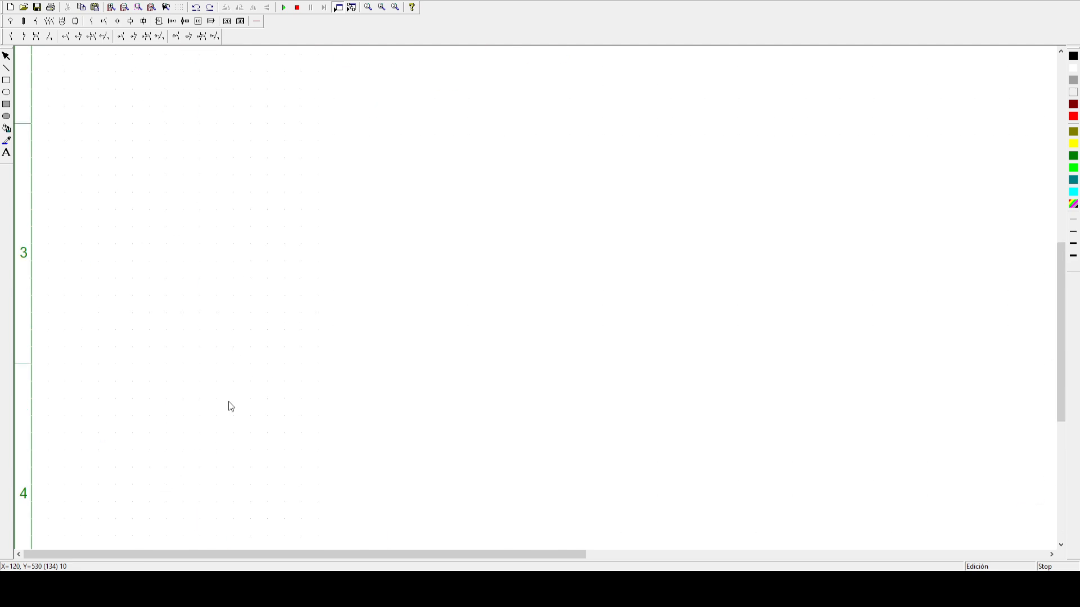
{"action": "scroll", "coordinate": [228, 455], "scroll_direction": "up", "scroll_amount": 2}
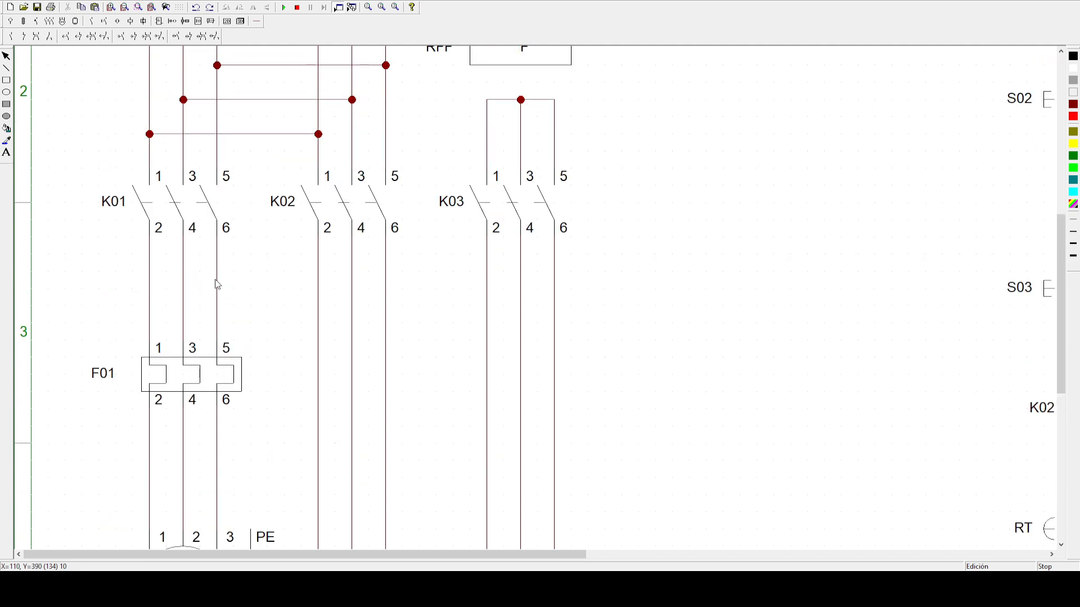
{"action": "scroll", "coordinate": [217, 284], "scroll_direction": "up", "scroll_amount": 2}
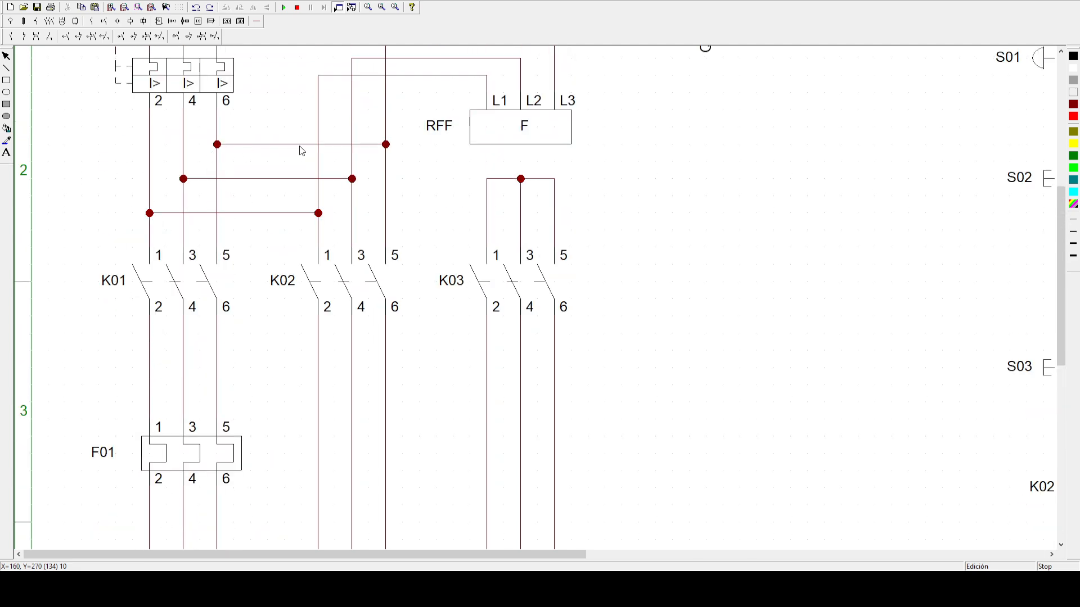
{"action": "scroll", "coordinate": [386, 299], "scroll_direction": "down", "scroll_amount": 7}
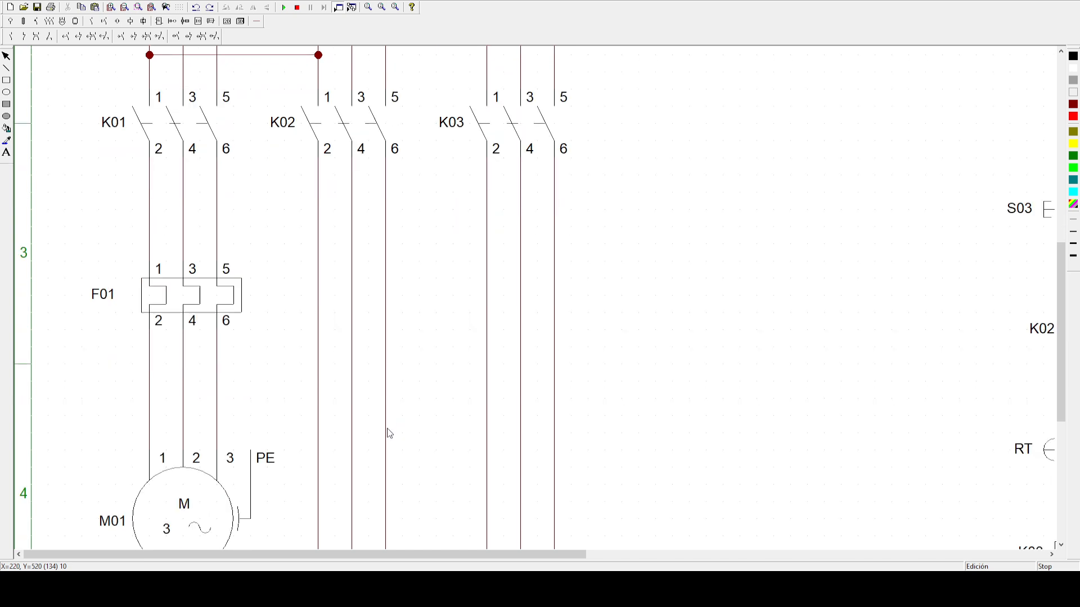
{"action": "scroll", "coordinate": [386, 457], "scroll_direction": "down", "scroll_amount": 1}
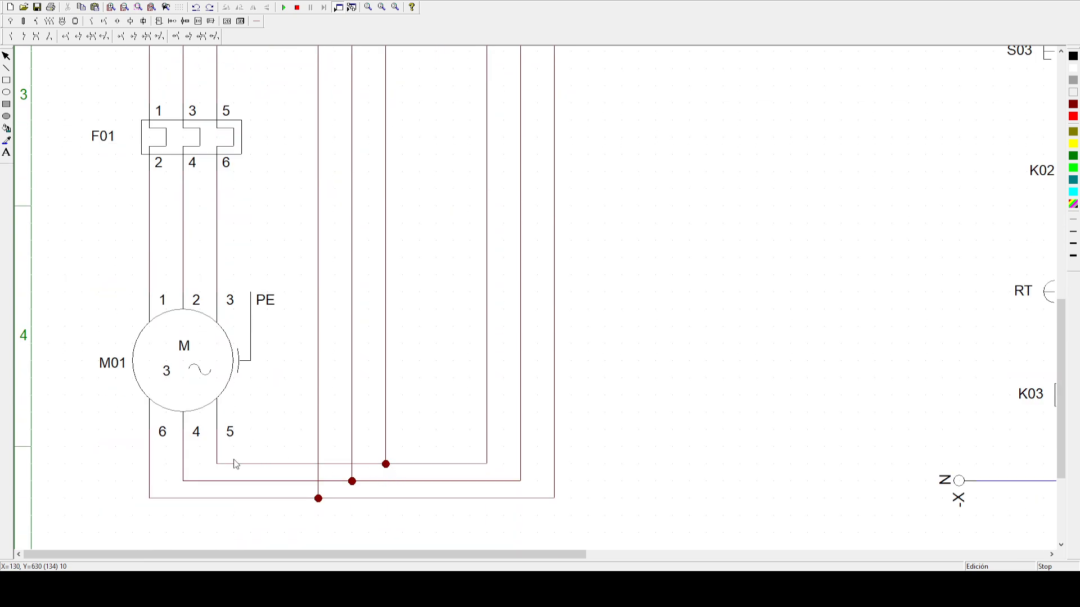
{"action": "scroll", "coordinate": [167, 368], "scroll_direction": "up", "scroll_amount": 1}
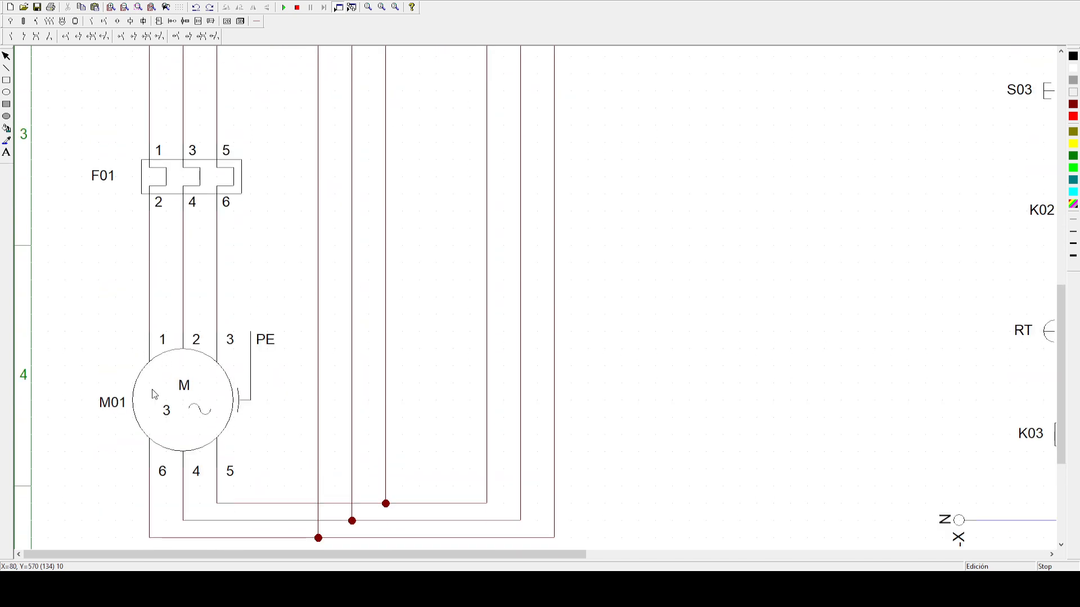
{"action": "scroll", "coordinate": [155, 395], "scroll_direction": "down", "scroll_amount": 2}
{"action": "scroll", "coordinate": [163, 393], "scroll_direction": "up", "scroll_amount": 1}
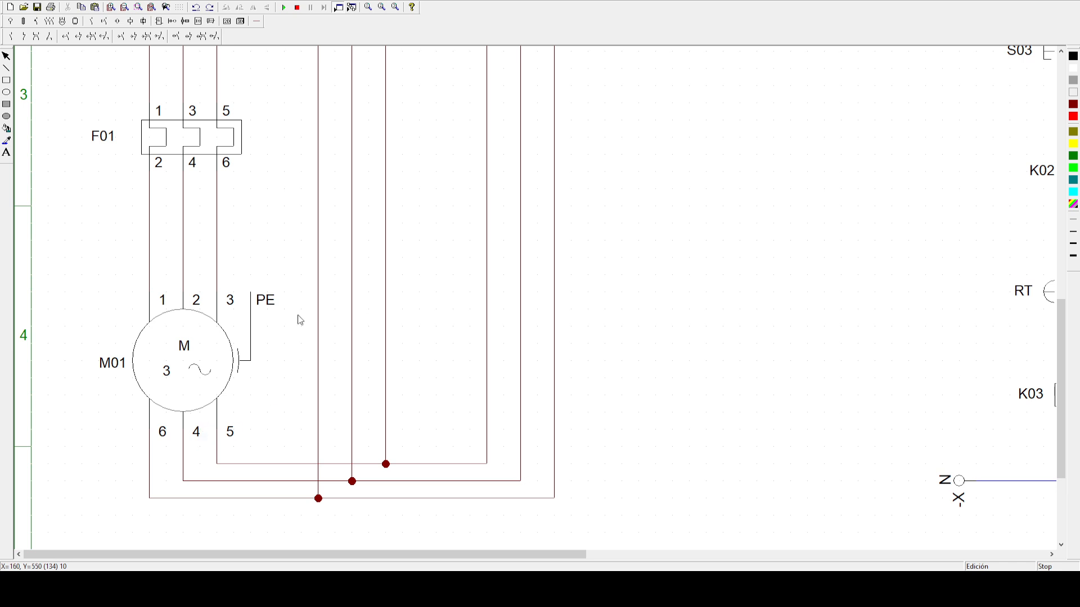
- Examine the control circuit's feed from L3 through breaker Q02, the RFF relay contact 11-14 and the F01 contact 95-96
{"action": "scroll", "coordinate": [381, 422], "scroll_direction": "up", "scroll_amount": 8}
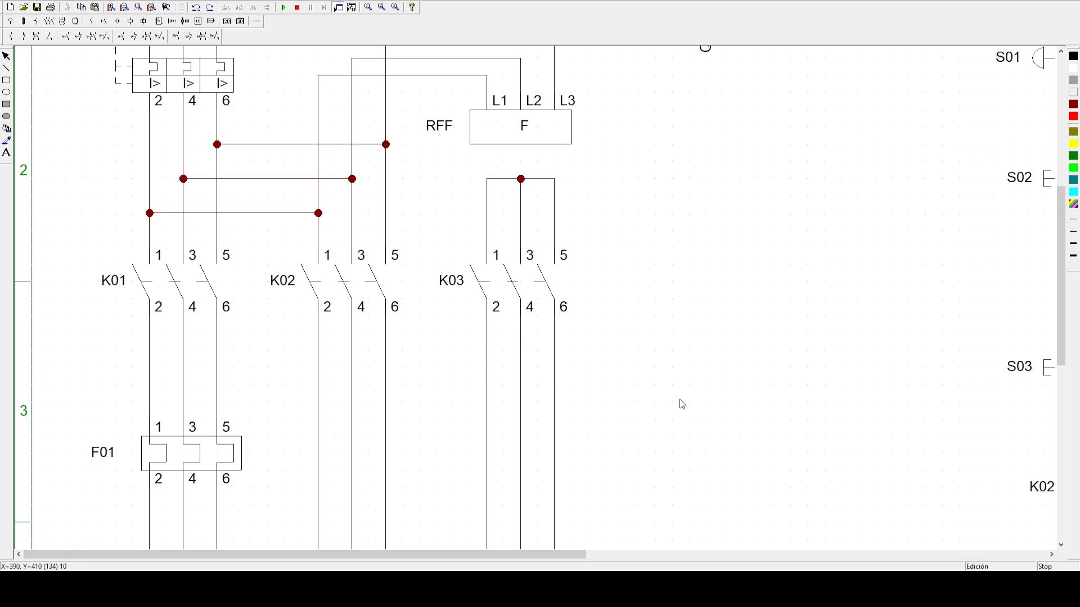
{"action": "scroll", "coordinate": [661, 389], "scroll_direction": "up", "scroll_amount": 3}
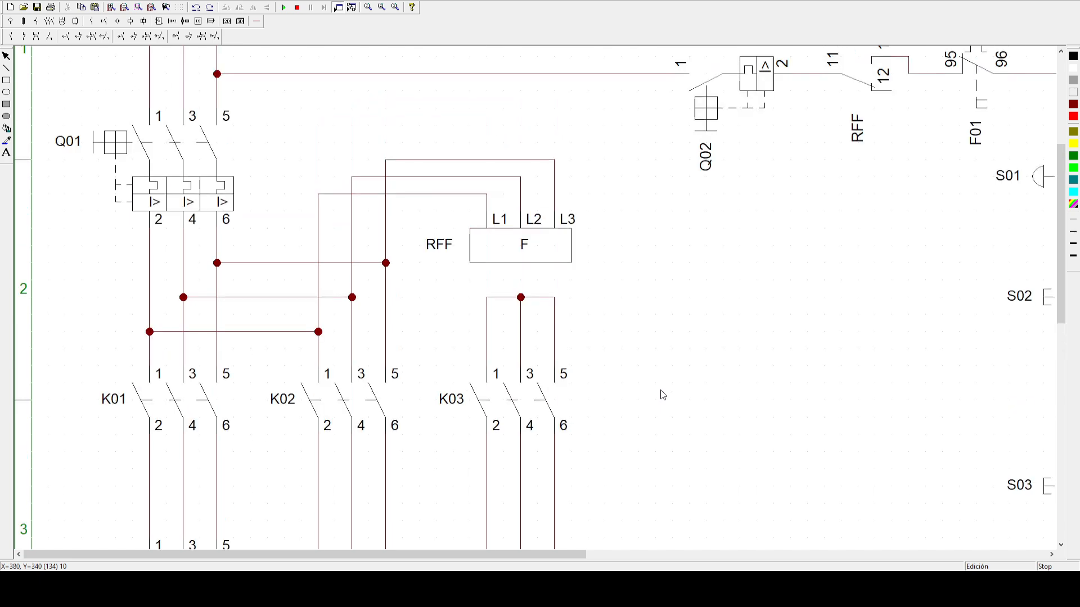
{"action": "scroll", "coordinate": [660, 390], "scroll_direction": "up", "scroll_amount": 3}
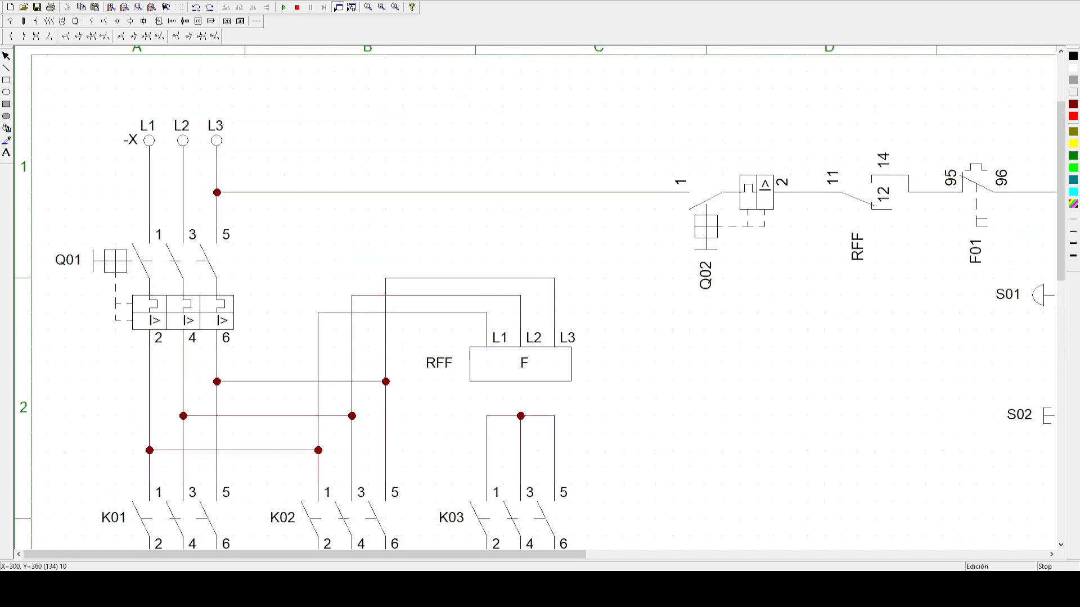
{"action": "left_click_drag", "start_coordinate": [489, 555], "coordinate": [734, 553]}
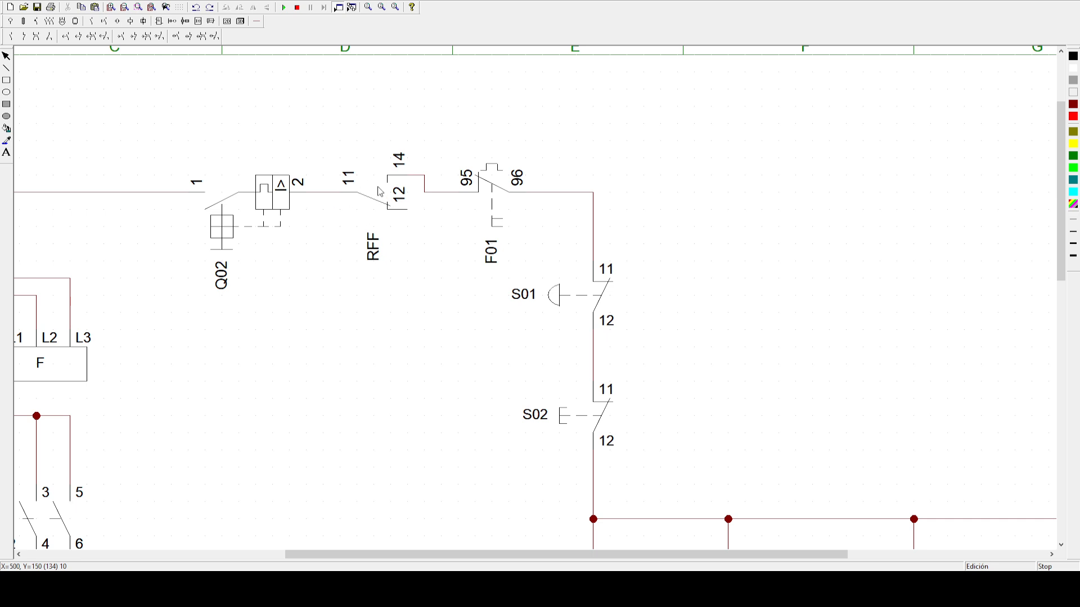
{"action": "left_click_drag", "start_coordinate": [404, 555], "coordinate": [355, 555]}
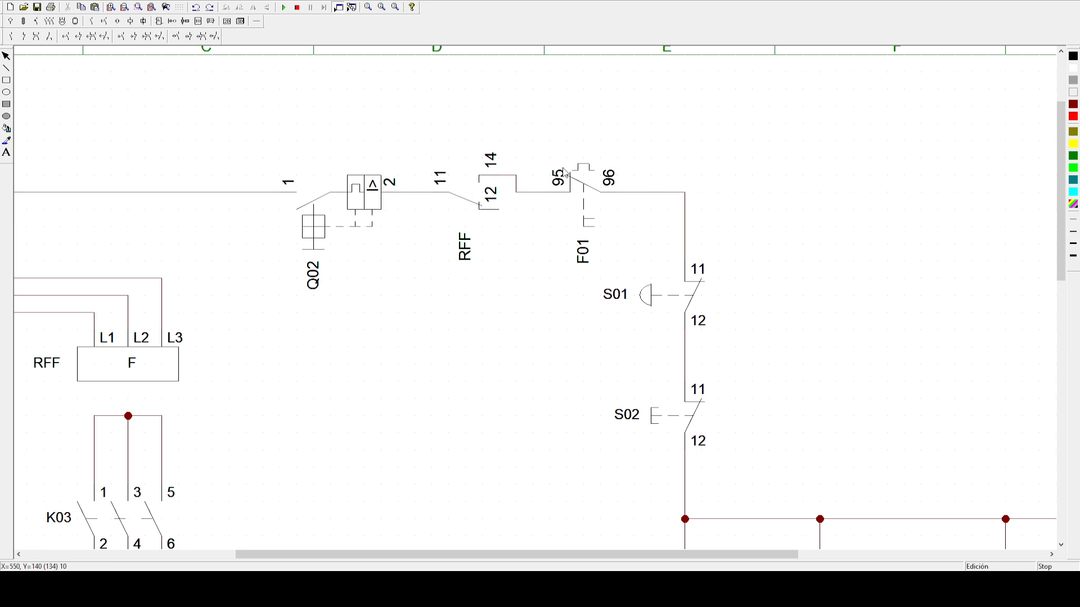
- Follow the control circuit through S01, S02 and start button S03 to the contact branches feeding coils K03, RT, K01 and K02
{"action": "left_click_drag", "start_coordinate": [532, 563], "coordinate": [639, 562]}
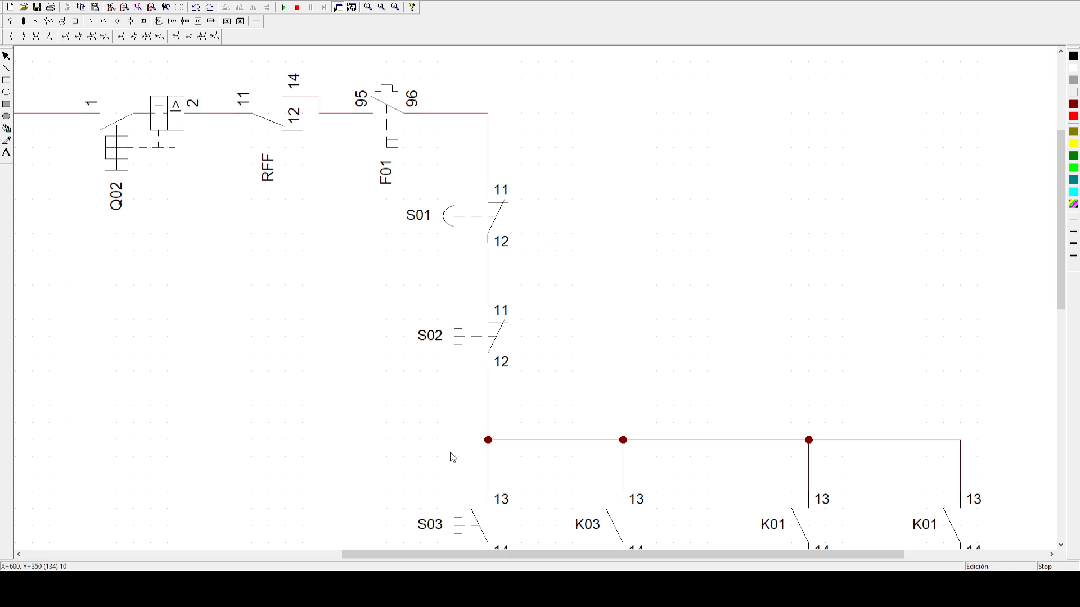
{"action": "scroll", "coordinate": [562, 359], "scroll_direction": "down", "scroll_amount": 1}
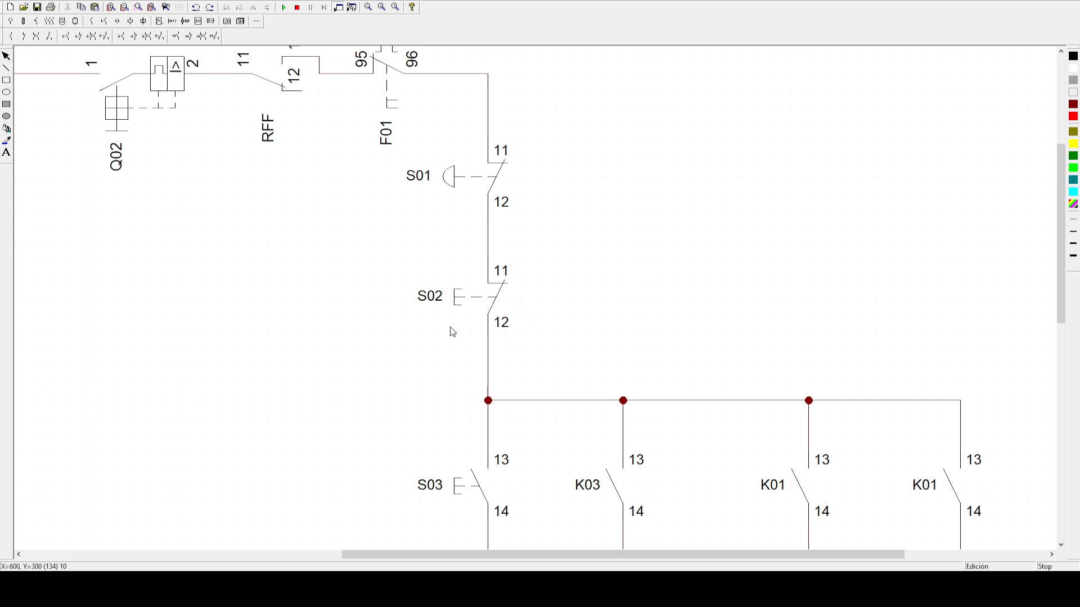
{"action": "scroll", "coordinate": [544, 332], "scroll_direction": "down", "scroll_amount": 2}
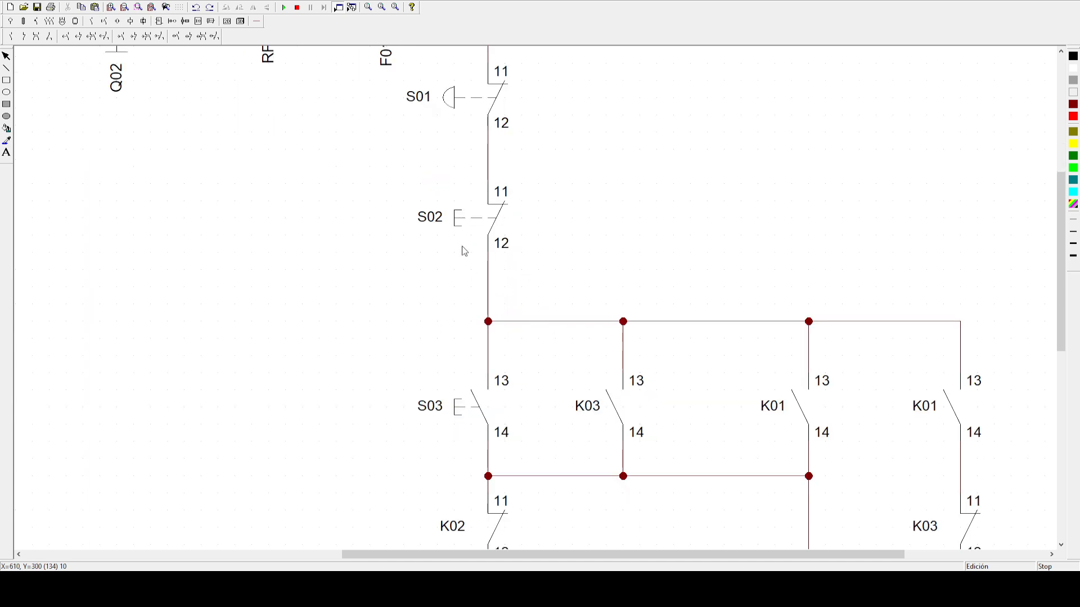
{"action": "scroll", "coordinate": [685, 448], "scroll_direction": "down", "scroll_amount": 3}
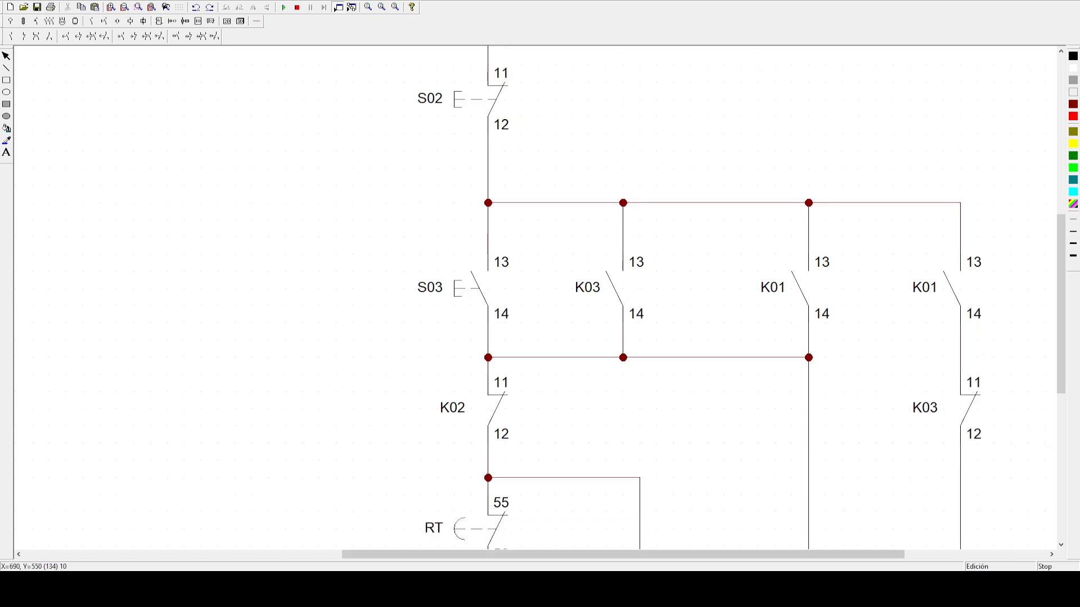
{"action": "left_click_drag", "start_coordinate": [586, 555], "coordinate": [634, 563]}
{"action": "scroll", "coordinate": [656, 425], "scroll_direction": "down", "scroll_amount": 1}
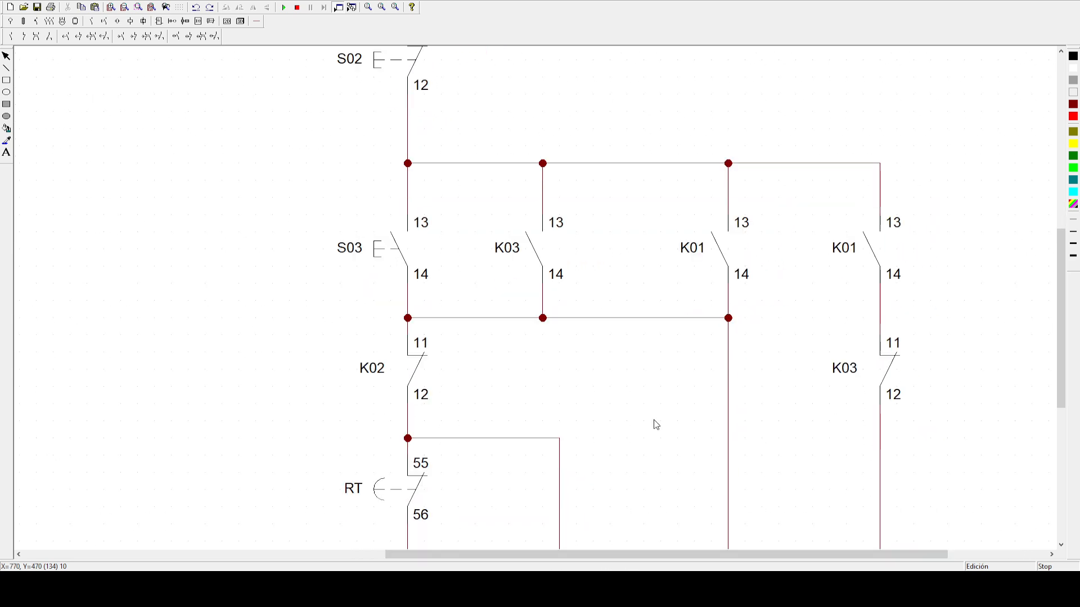
{"action": "scroll", "coordinate": [568, 302], "scroll_direction": "down", "scroll_amount": 2}
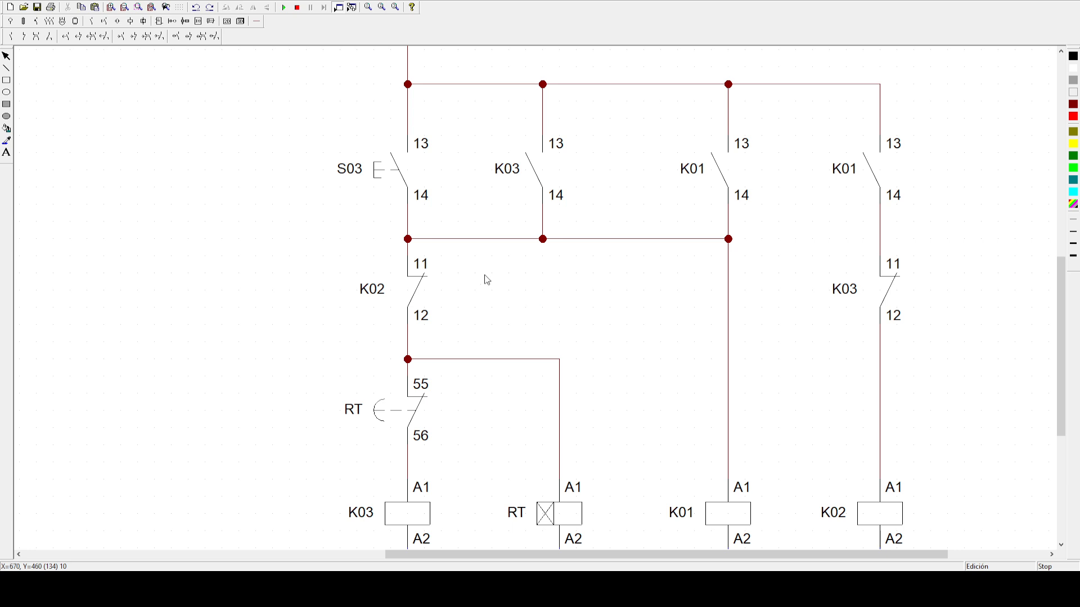
- Trace the K01 branch from contact 13-14 to its coil, and follow the four coils' A2 terminals to neutral N
{"action": "scroll", "coordinate": [484, 274], "scroll_direction": "down", "scroll_amount": 1}
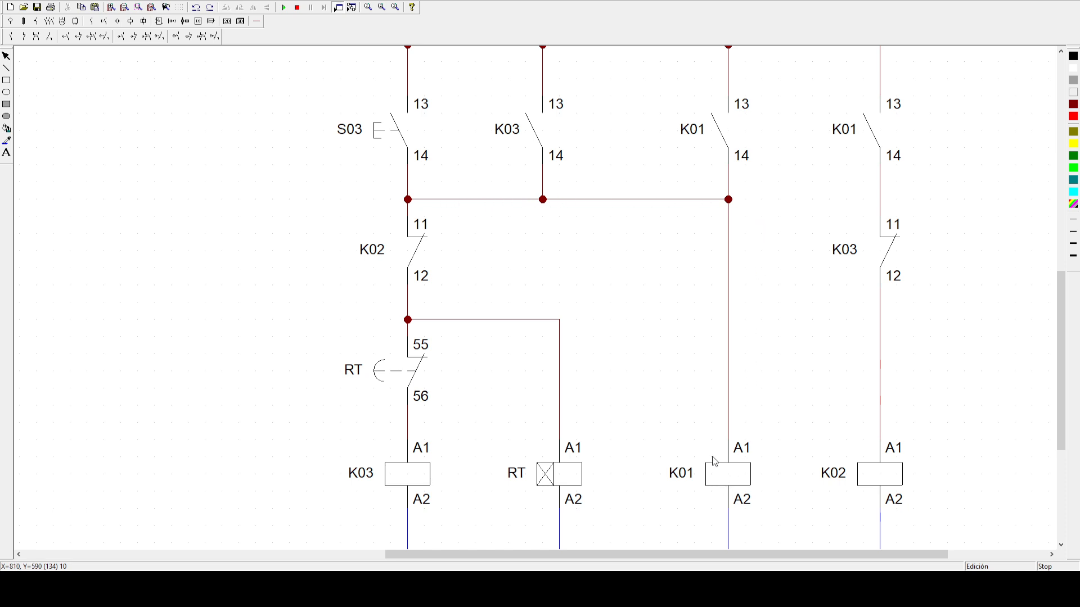
{"action": "scroll", "coordinate": [714, 461], "scroll_direction": "up", "scroll_amount": 1}
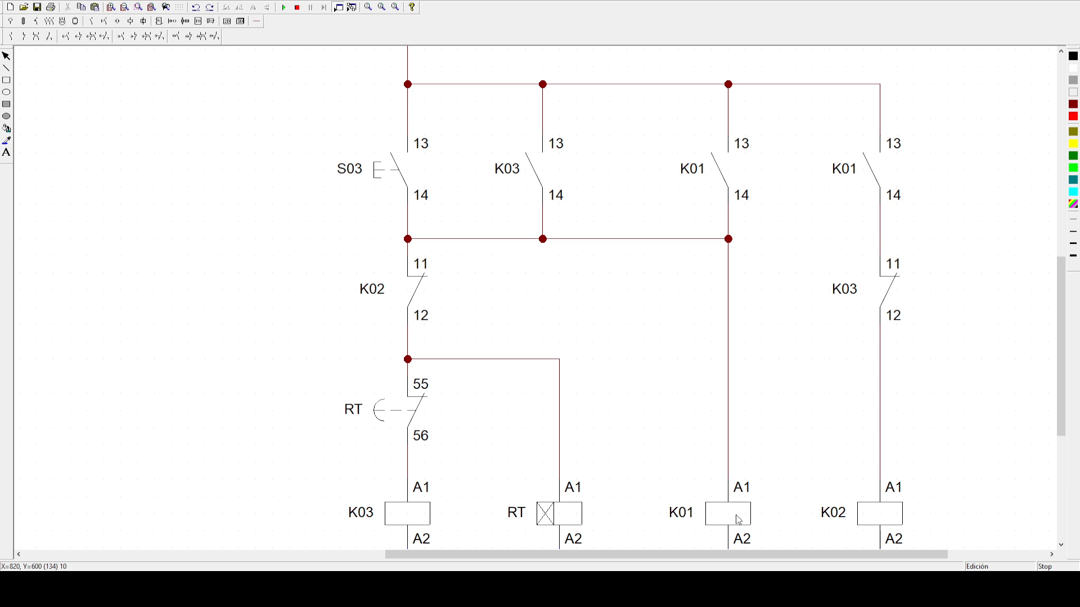
{"action": "scroll", "coordinate": [727, 234], "scroll_direction": "down", "scroll_amount": 1}
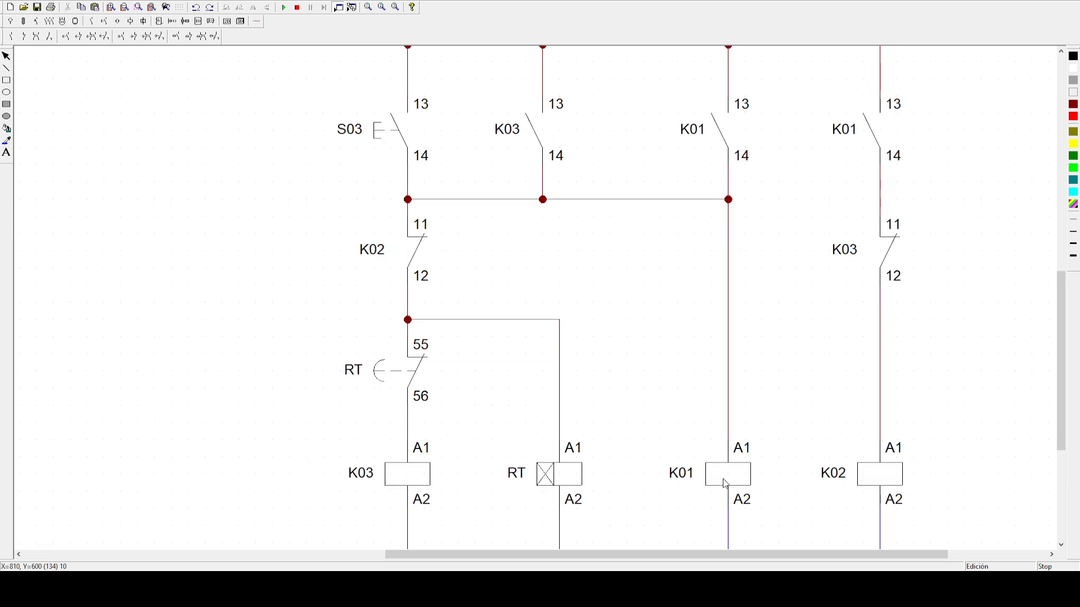
{"action": "scroll", "coordinate": [728, 462], "scroll_direction": "down", "scroll_amount": 1}
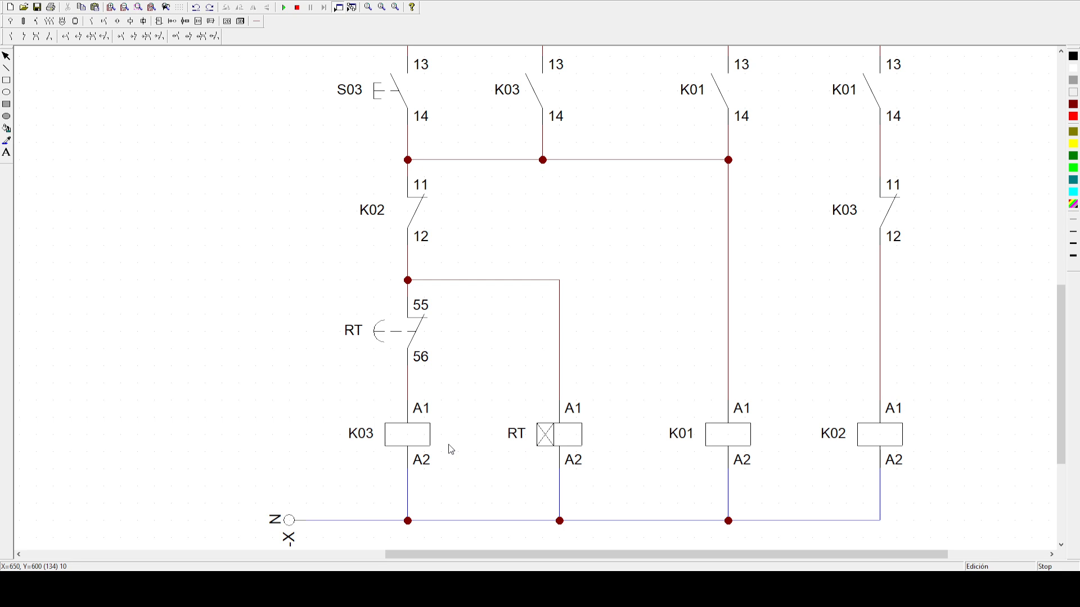
- Compare the RT timer coil with its timed contact 55-56 in the K03 coil branch
{"action": "left_click", "coordinate": [555, 434]}
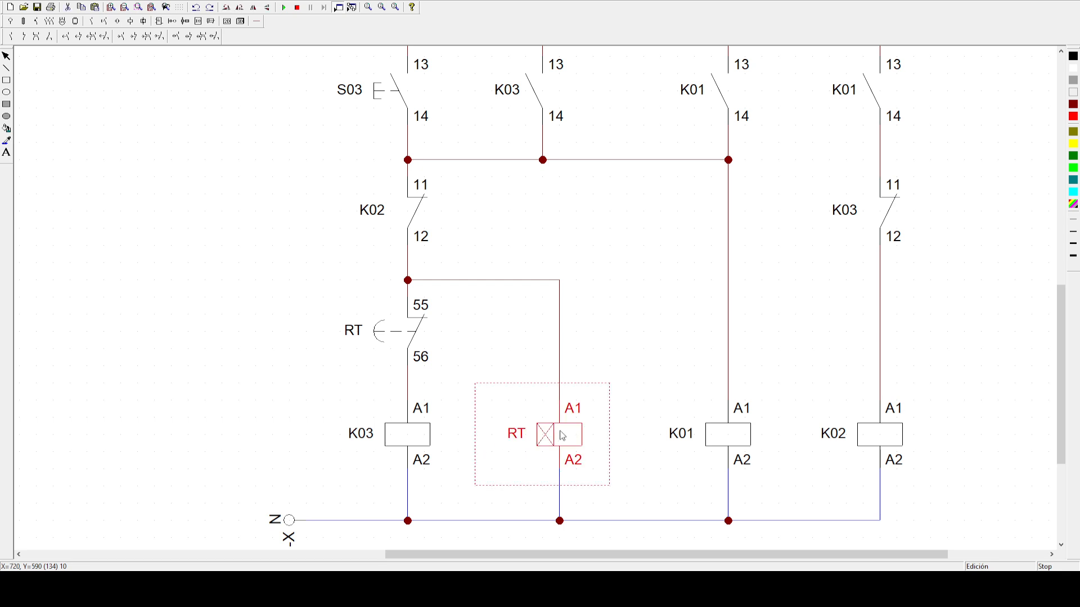
{"action": "left_click", "coordinate": [420, 336]}
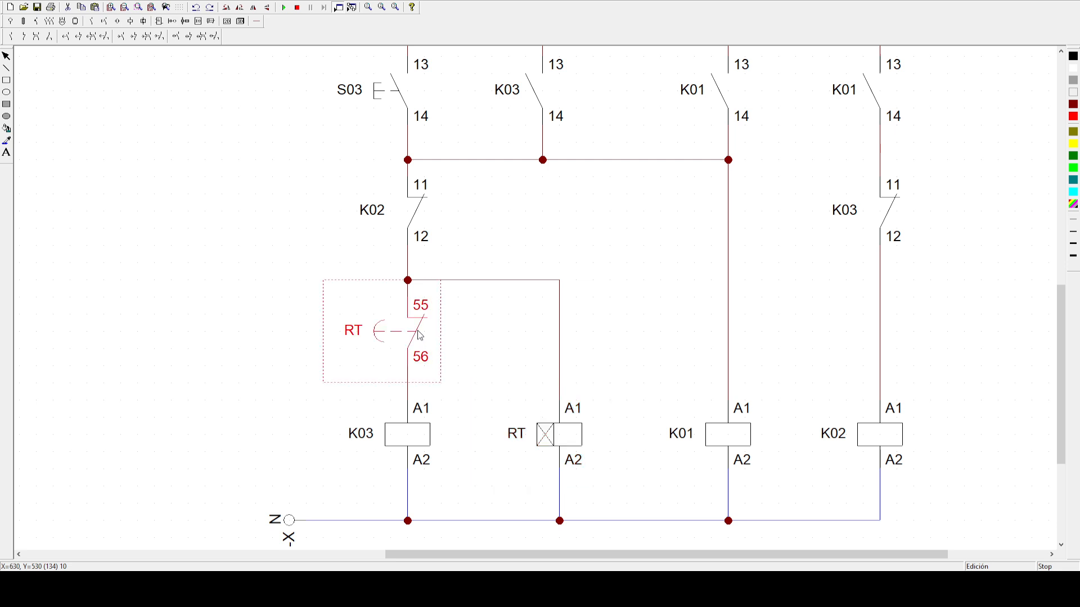
{"action": "left_click", "coordinate": [550, 439]}
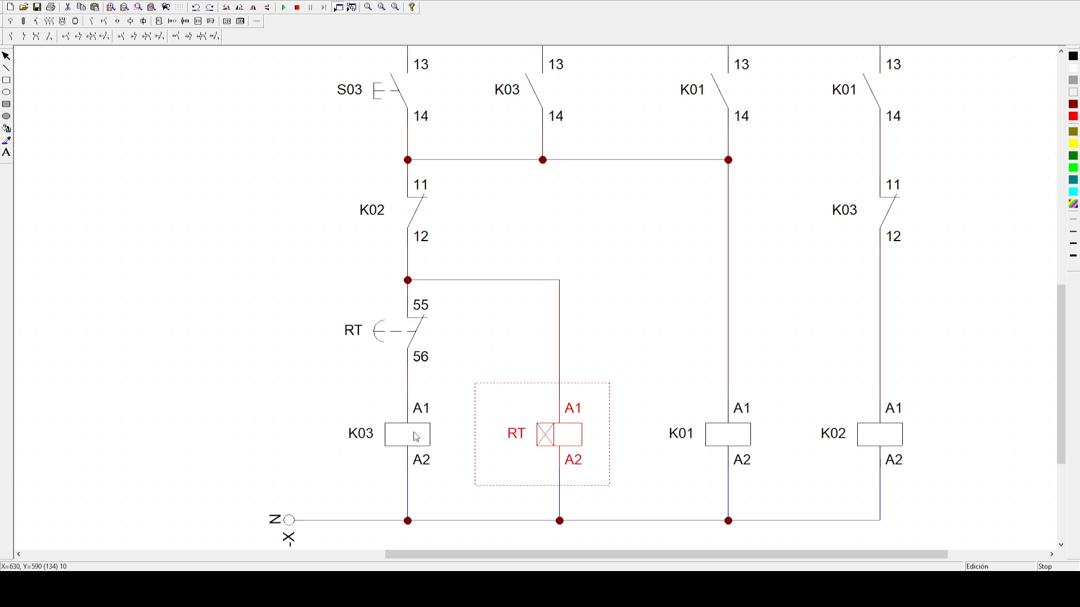
{"action": "left_click", "coordinate": [433, 351]}
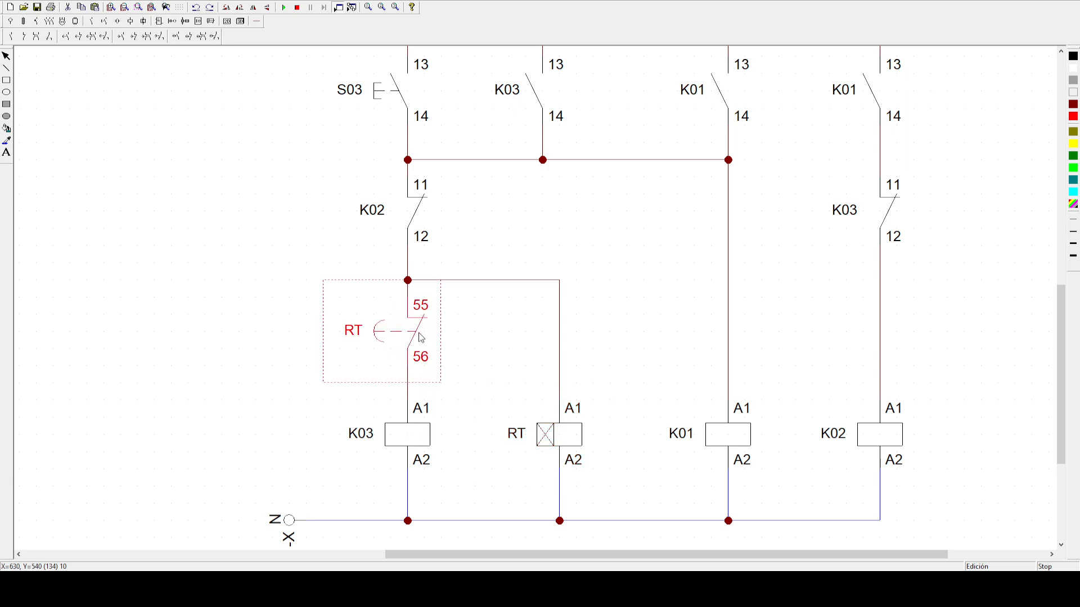
{"action": "left_click", "coordinate": [553, 437]}
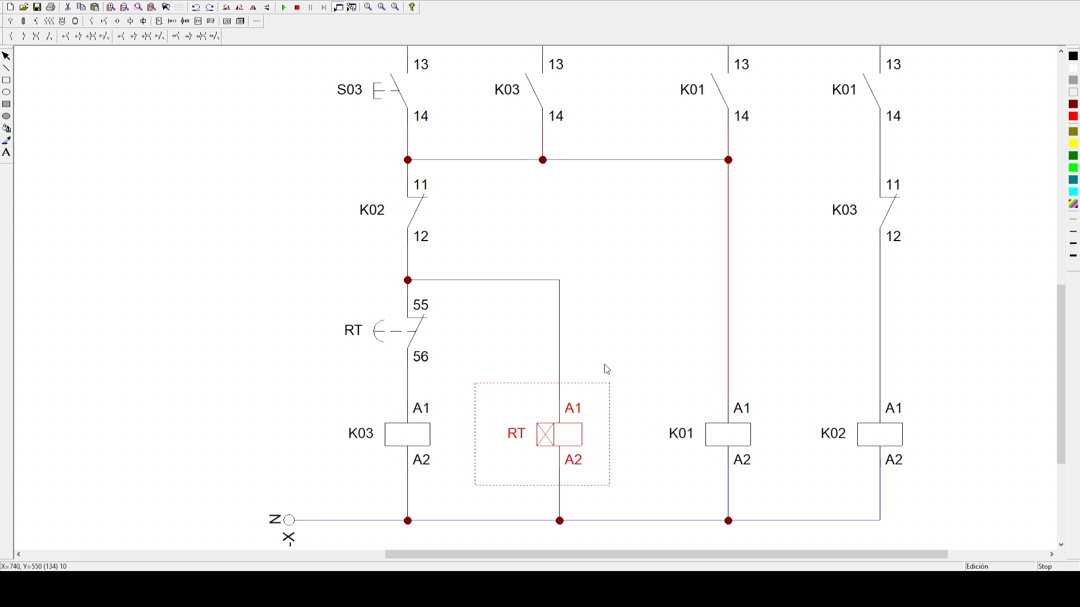
- Renumber the terminals of the K01 contact in the K02 coil branch to 23 and 24
{"action": "scroll", "coordinate": [604, 363], "scroll_direction": "up", "scroll_amount": 1}
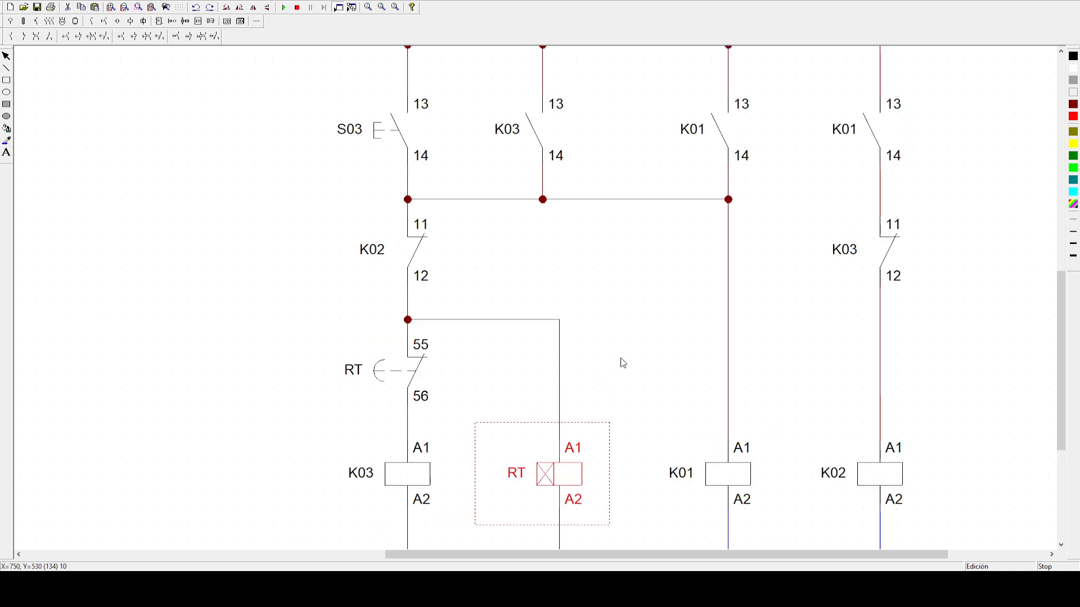
{"action": "left_click", "coordinate": [779, 436]}
{"action": "scroll", "coordinate": [831, 296], "scroll_direction": "up", "scroll_amount": 2}
{"action": "left_click", "coordinate": [883, 204]}
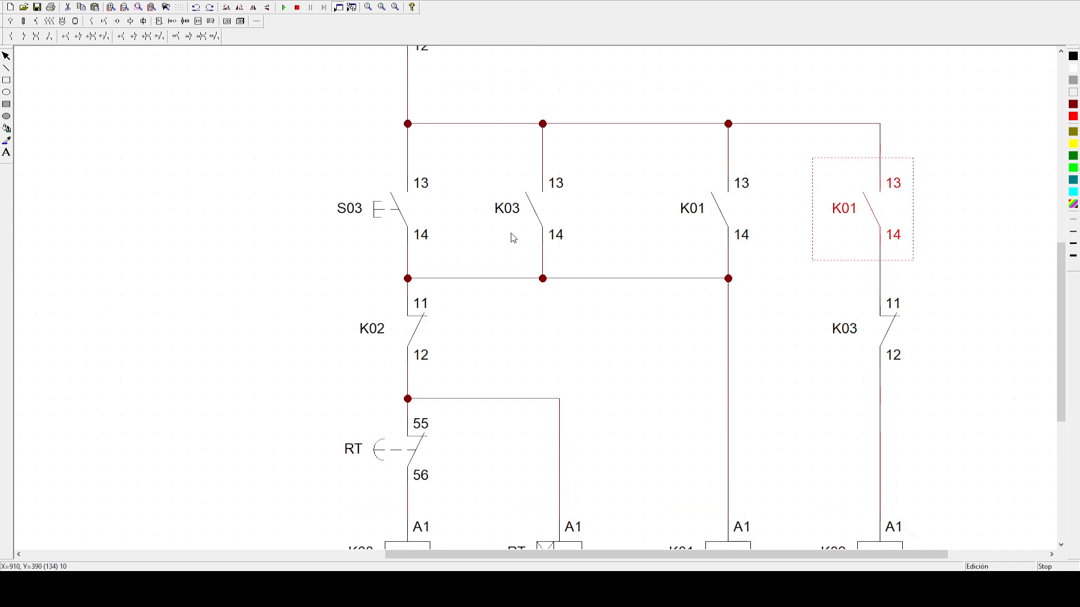
{"action": "left_click", "coordinate": [605, 323]}
{"action": "left_click", "coordinate": [722, 218]}
{"action": "left_click", "coordinate": [877, 217]}
{"action": "scroll", "coordinate": [905, 272], "scroll_direction": "down", "scroll_amount": 1}
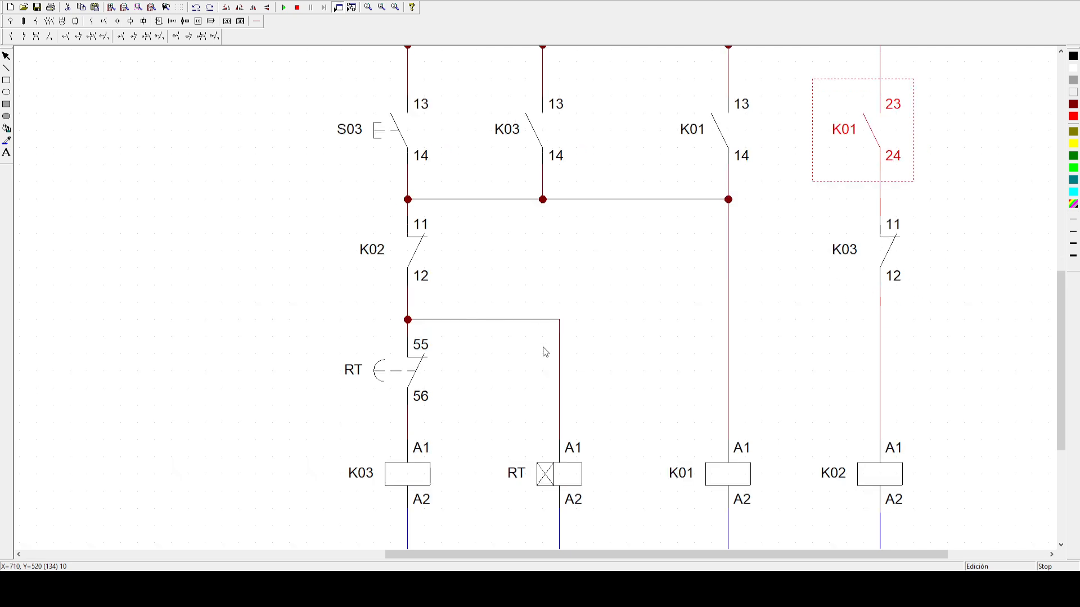
- Examine how K02's contact 11-12 in the K03 branch interlocks the K03 and K02 coils
{"action": "left_click", "coordinate": [419, 258]}
{"action": "left_click", "coordinate": [419, 478]}
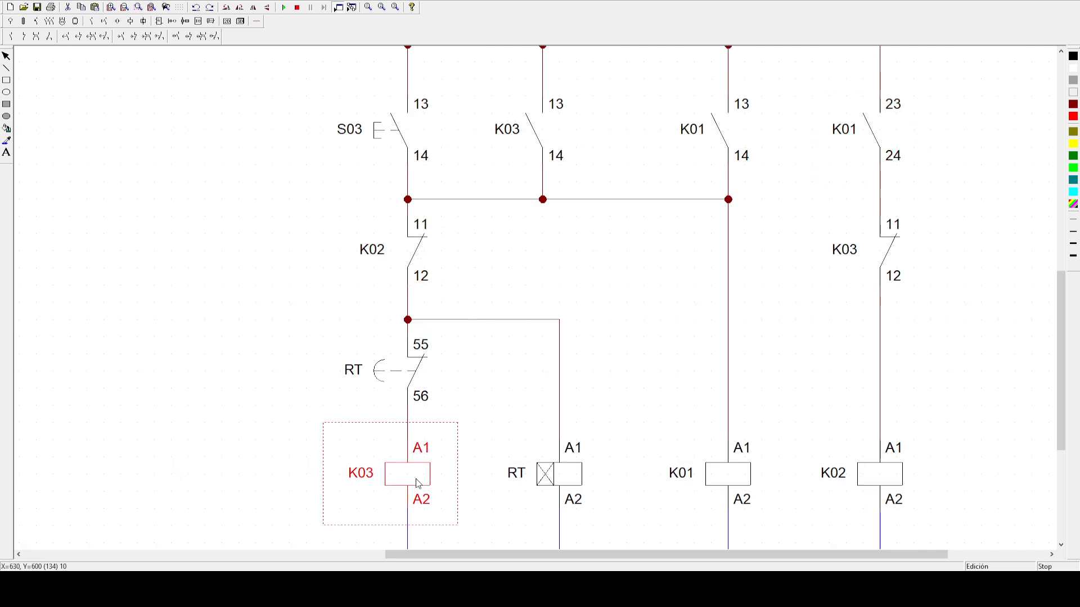
{"action": "left_click", "coordinate": [869, 480]}
{"action": "left_click", "coordinate": [388, 484]}
{"action": "left_click", "coordinate": [423, 260]}
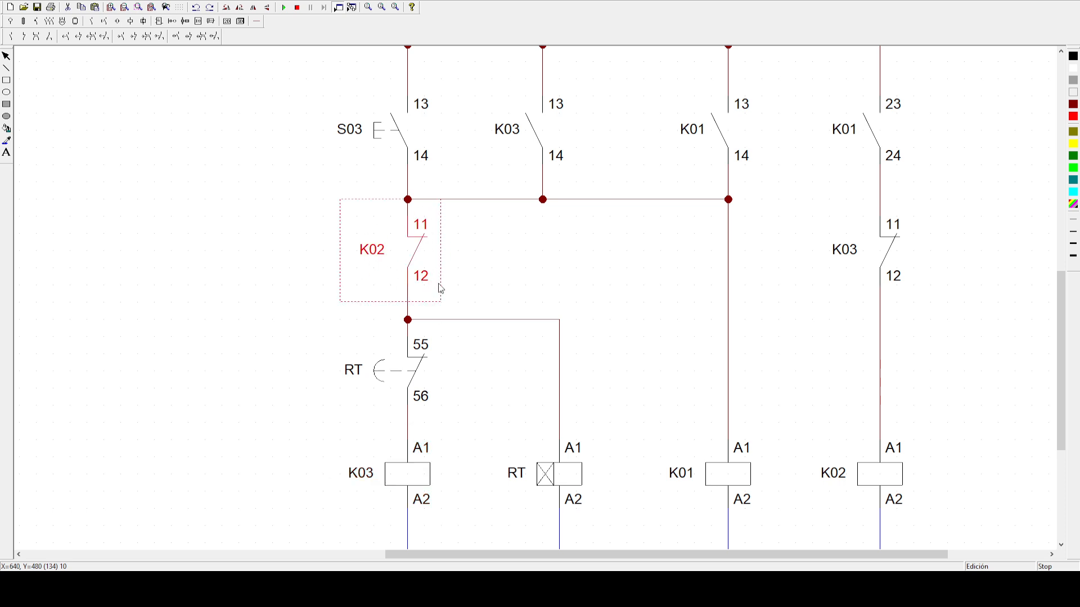
{"action": "left_click", "coordinate": [412, 471]}
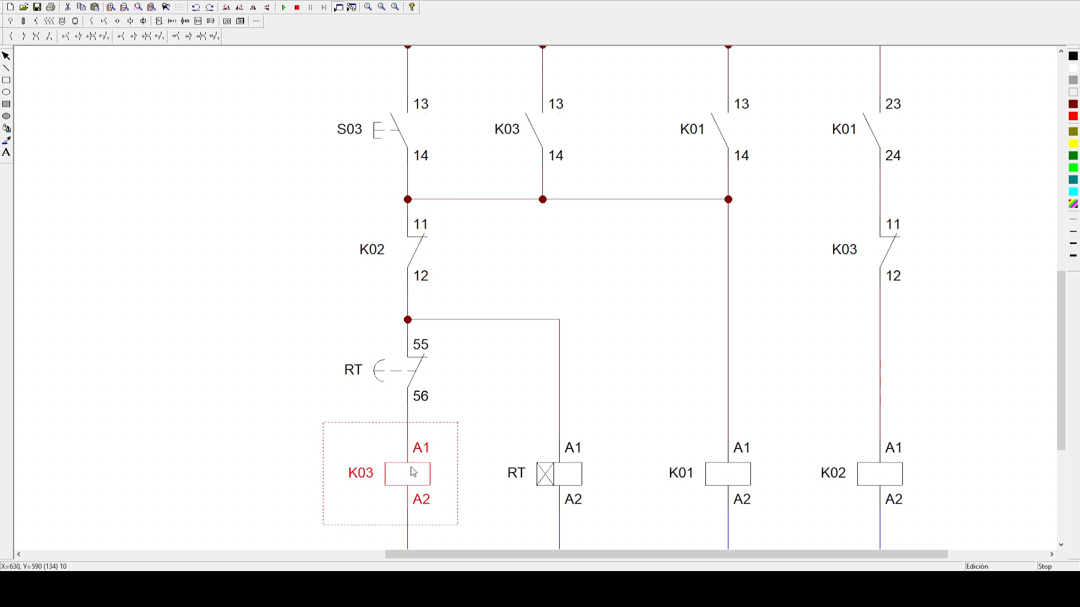
{"action": "left_click", "coordinate": [856, 483]}
{"action": "left_click", "coordinate": [436, 477]}
{"action": "left_click", "coordinate": [414, 259]}
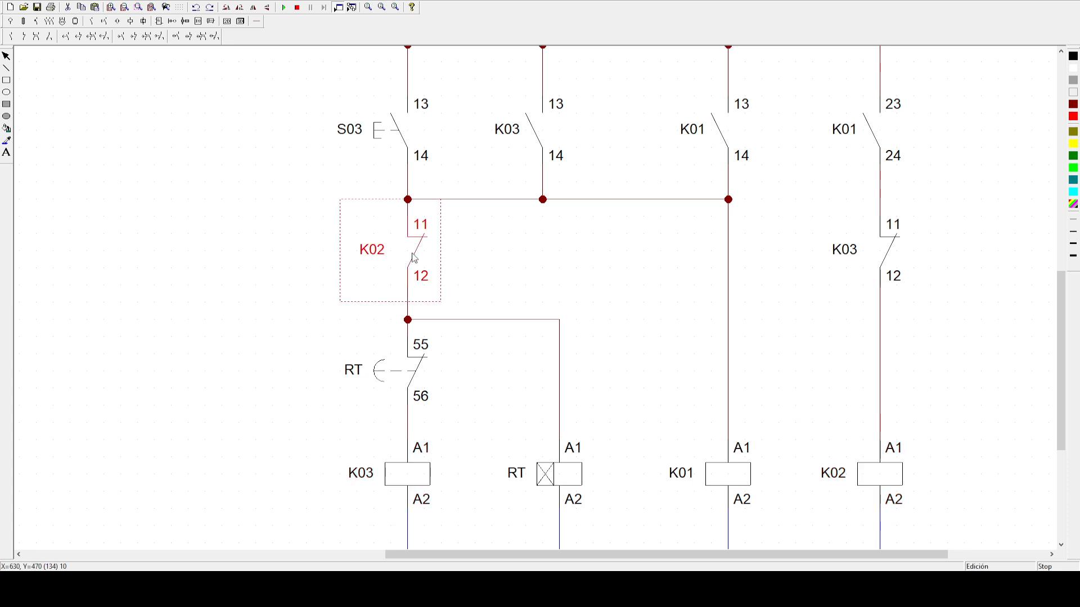
{"action": "left_click", "coordinate": [854, 471]}
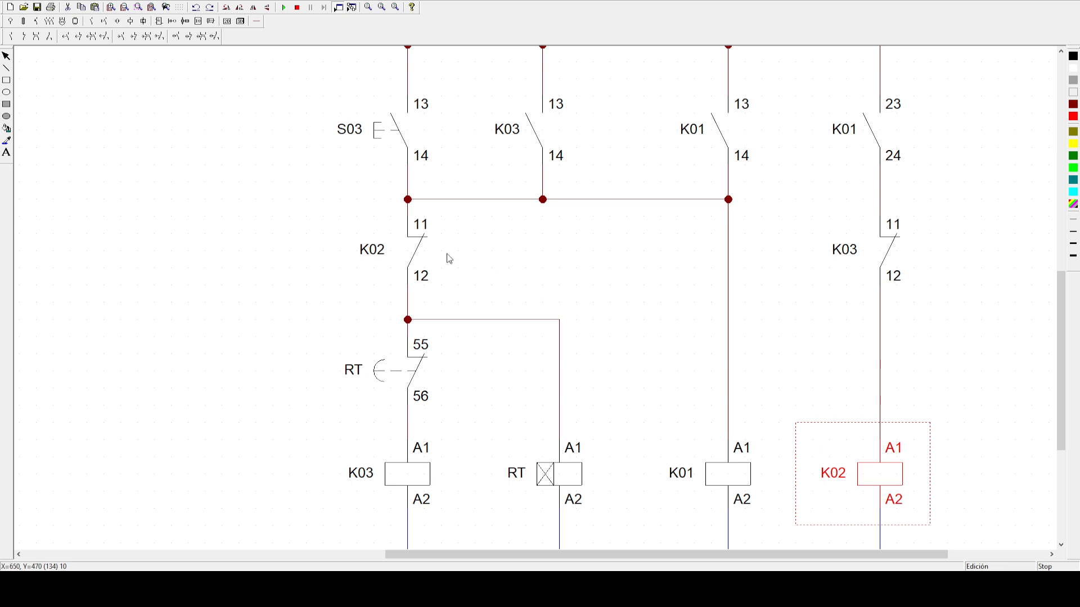
{"action": "left_click", "coordinate": [426, 243]}
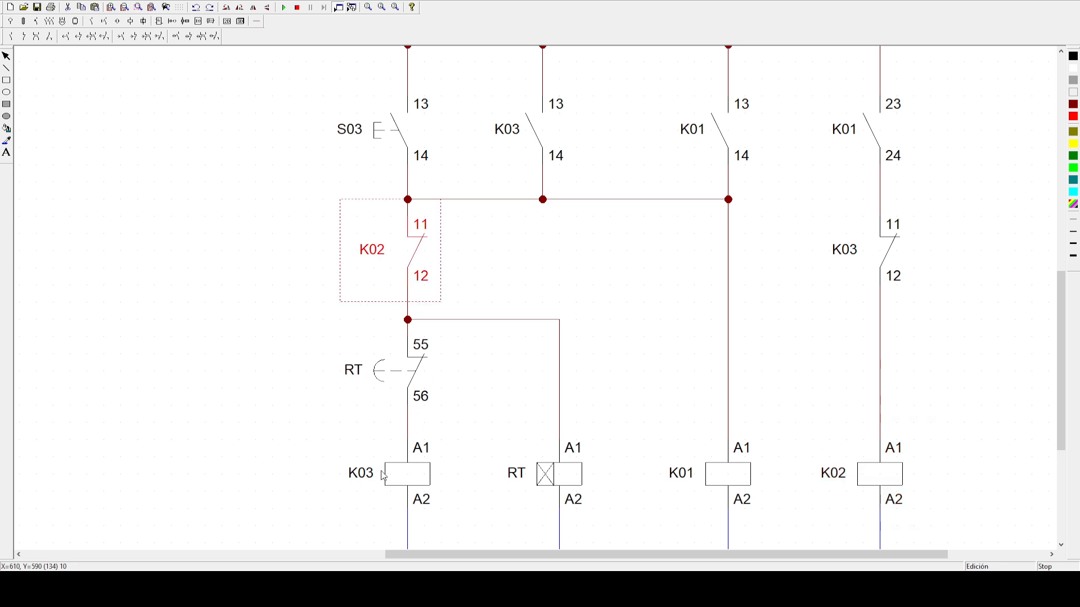
- Compare K03's interlock contact 11-12 in the K02 branch with K02's contact 11-12 in the K03 branch
{"action": "left_click", "coordinate": [873, 255]}
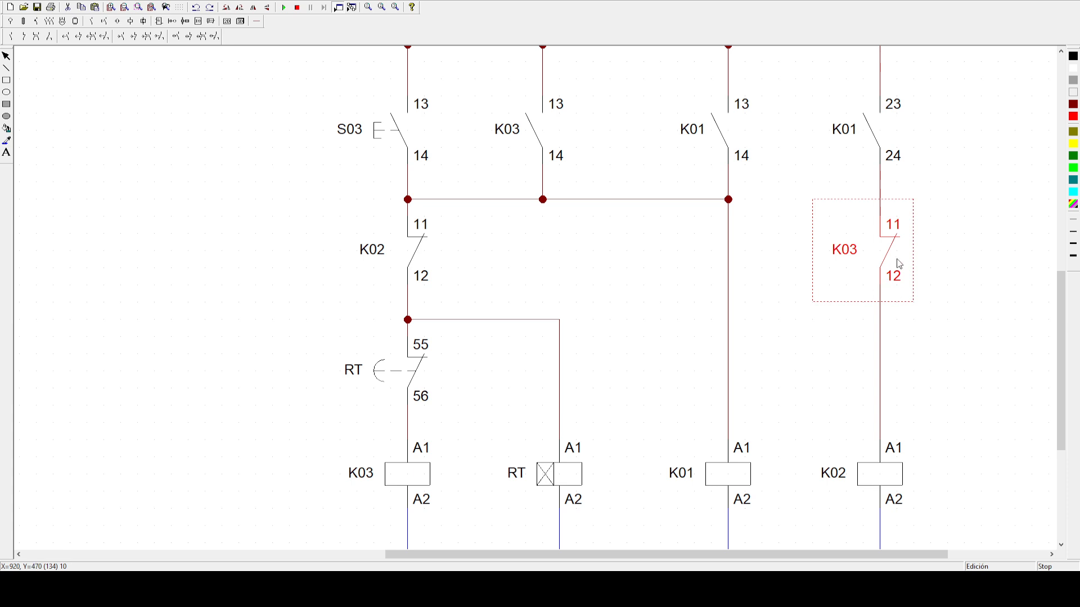
{"action": "left_click", "coordinate": [911, 310]}
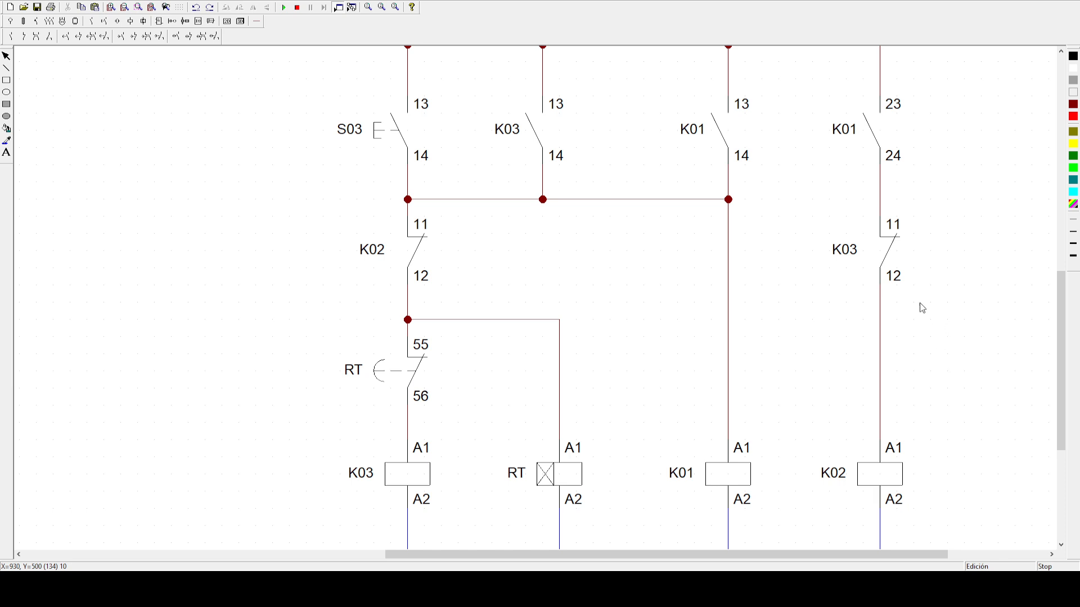
{"action": "left_click", "coordinate": [891, 251]}
{"action": "left_click", "coordinate": [438, 265]}
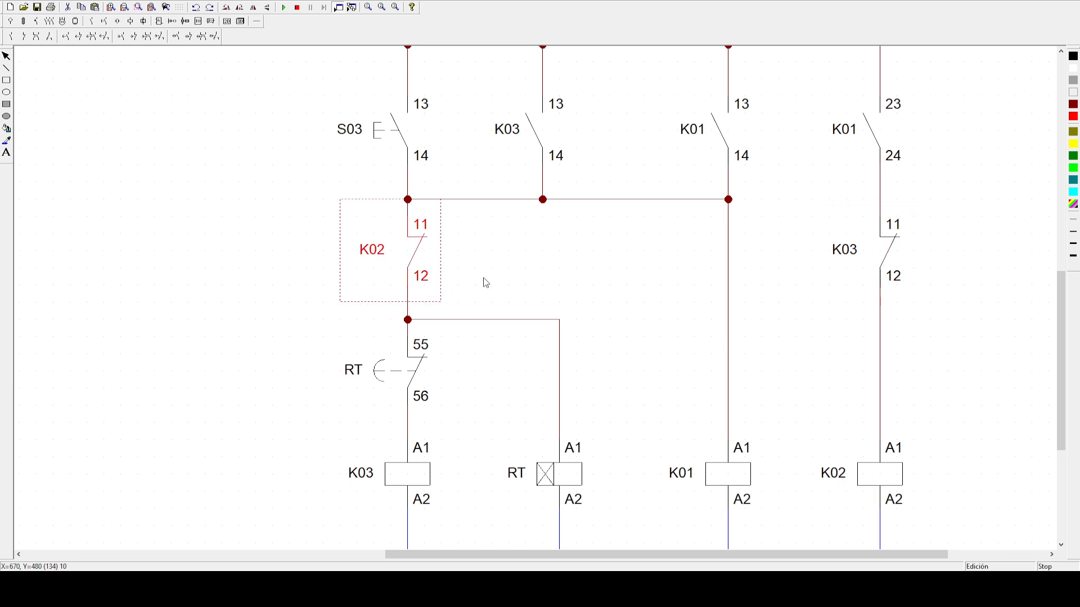
{"action": "left_click", "coordinate": [900, 251]}
{"action": "left_click_drag", "start_coordinate": [716, 140], "coordinate": [541, 144]}
{"action": "left_click", "coordinate": [415, 254]}
{"action": "left_click", "coordinate": [887, 257]}
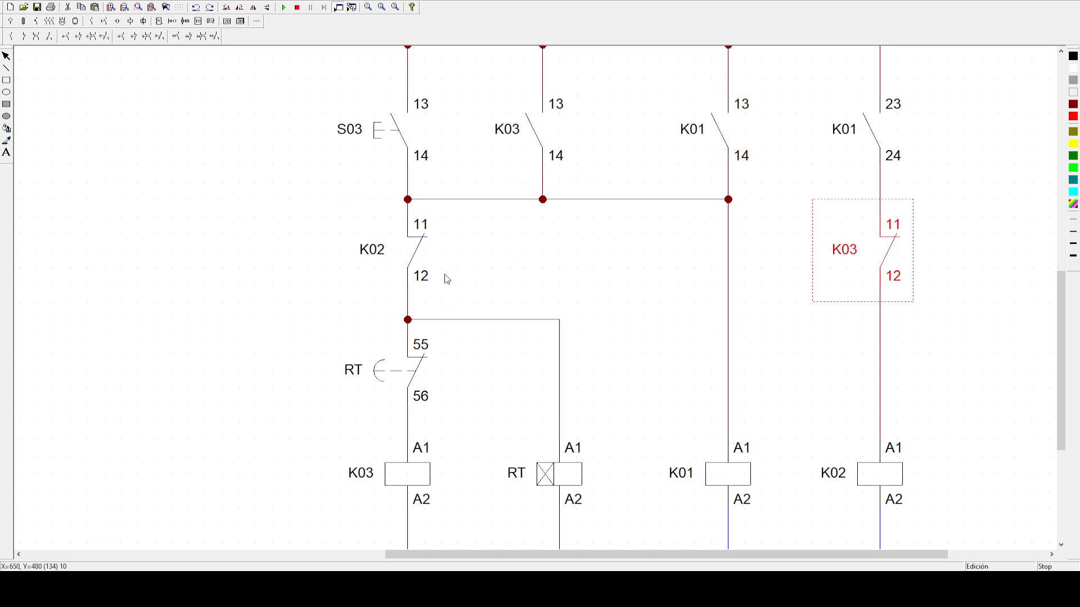
{"action": "left_click", "coordinate": [423, 255]}
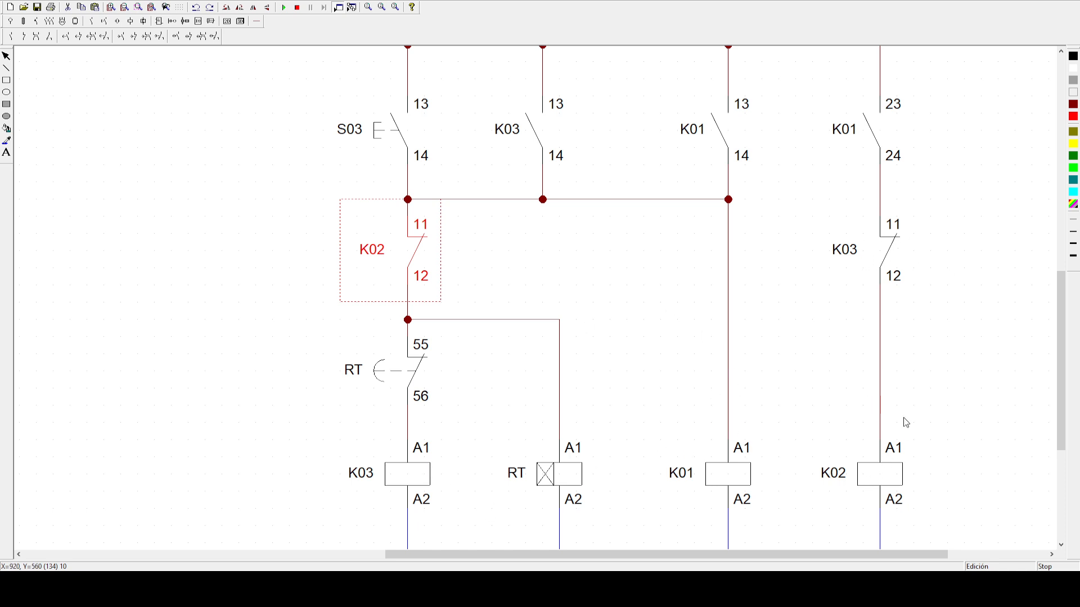
{"action": "scroll", "coordinate": [832, 186], "scroll_direction": "up", "scroll_amount": 1}
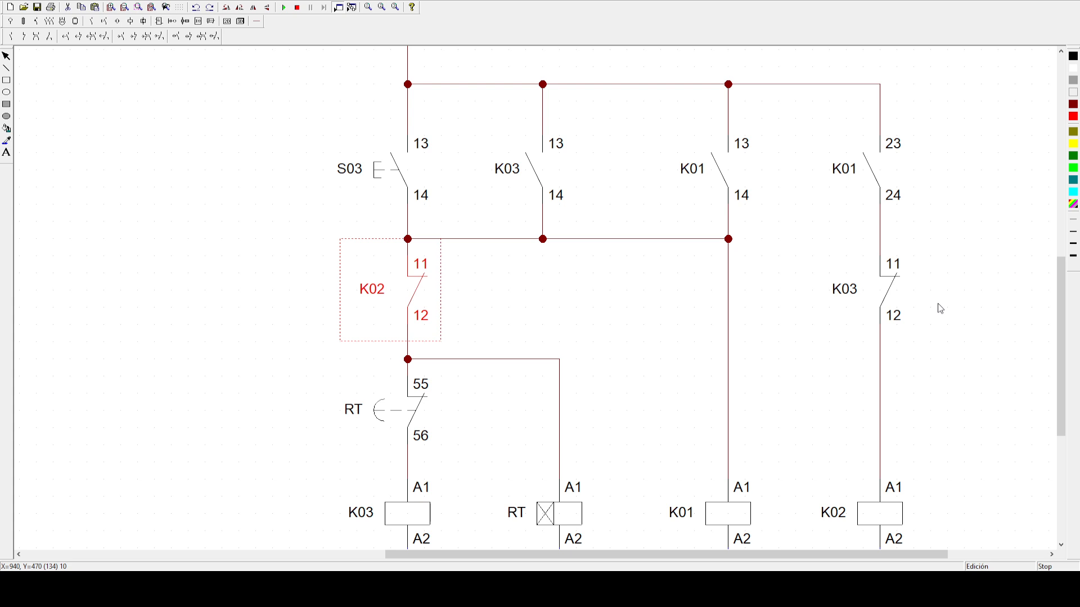
{"action": "scroll", "coordinate": [815, 333], "scroll_direction": "down", "scroll_amount": 1}
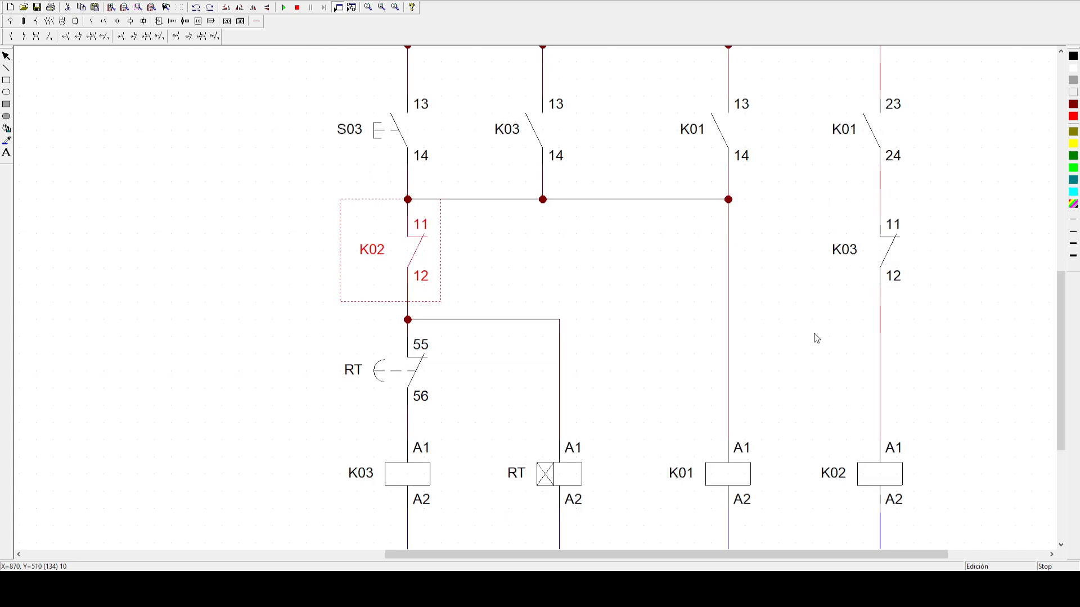
- Inspect the separate RT changeover contact 55-56-58 beside the control circuit
{"action": "scroll", "coordinate": [812, 333], "scroll_direction": "down", "scroll_amount": 1}
{"action": "scroll", "coordinate": [815, 329], "scroll_direction": "up", "scroll_amount": 1}
{"action": "left_click_drag", "start_coordinate": [535, 555], "coordinate": [699, 566]}
{"action": "scroll", "coordinate": [767, 445], "scroll_direction": "up", "scroll_amount": 3}
{"action": "scroll", "coordinate": [768, 444], "scroll_direction": "up", "scroll_amount": 5}
{"action": "left_click", "coordinate": [873, 233]}
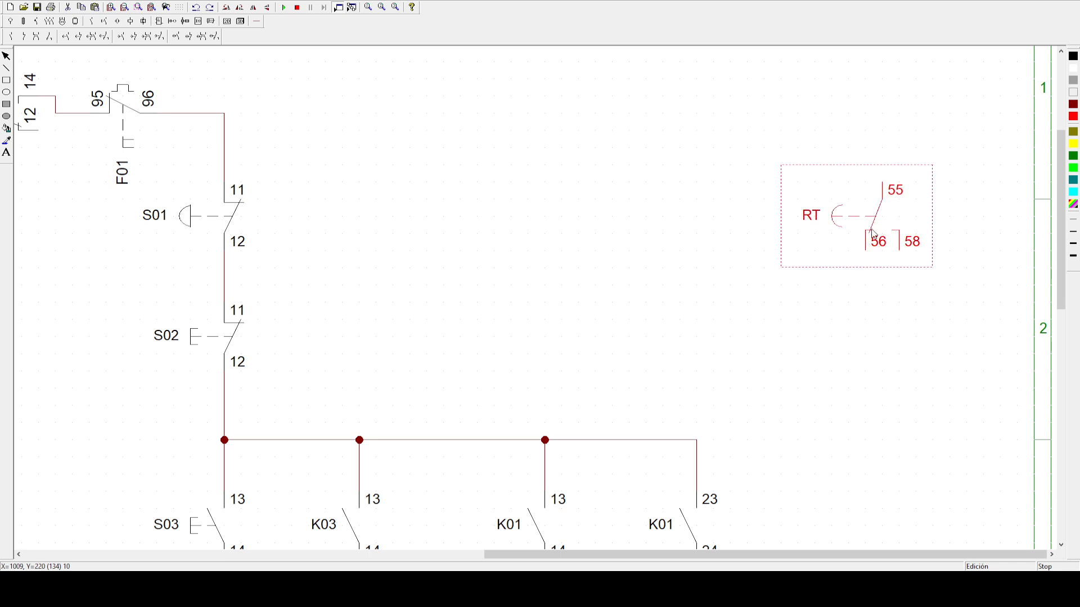
{"action": "left_click", "coordinate": [909, 214]}
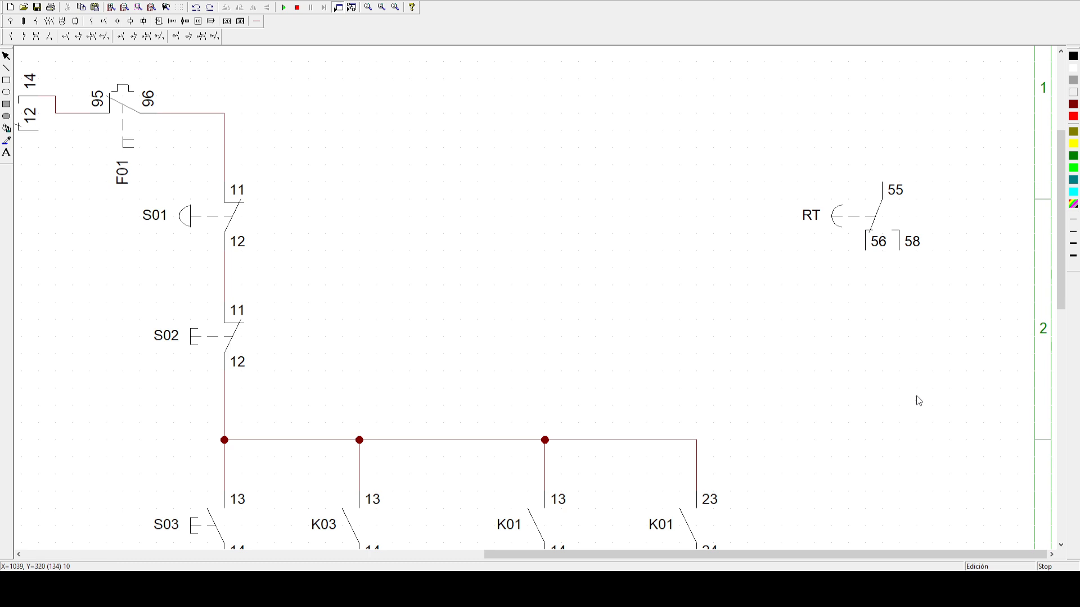
- Compare the RT changeover contact's 56 and 58 outputs with the branches feeding coils K03 and K02
{"action": "scroll", "coordinate": [916, 393], "scroll_direction": "down", "scroll_amount": 3}
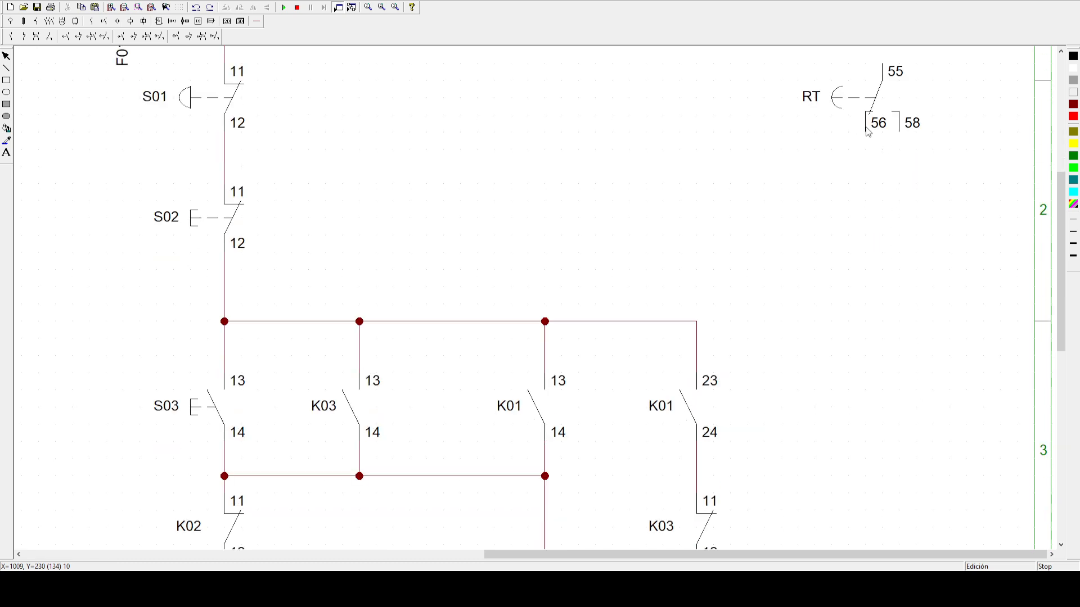
{"action": "scroll", "coordinate": [869, 132], "scroll_direction": "down", "scroll_amount": 1}
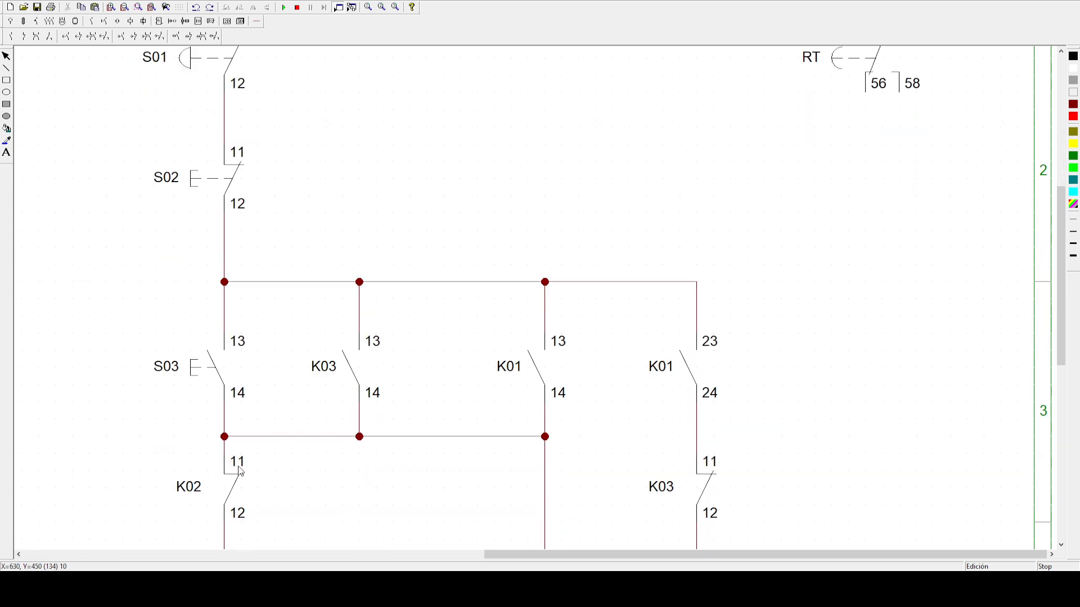
{"action": "scroll", "coordinate": [233, 472], "scroll_direction": "down", "scroll_amount": 5}
{"action": "scroll", "coordinate": [885, 260], "scroll_direction": "up", "scroll_amount": 7}
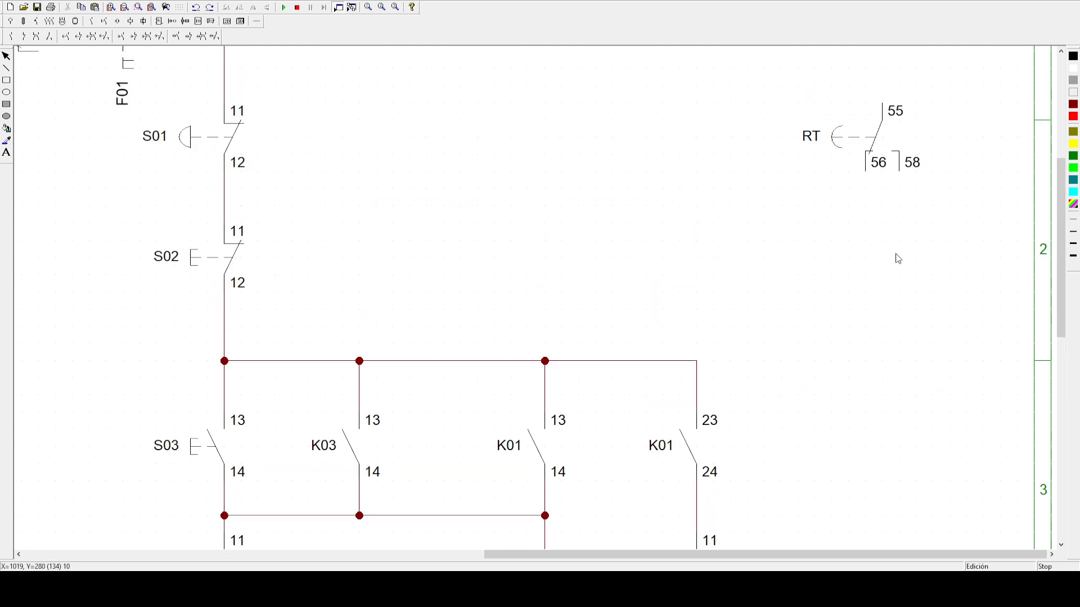
{"action": "scroll", "coordinate": [894, 258], "scroll_direction": "down", "scroll_amount": 7}
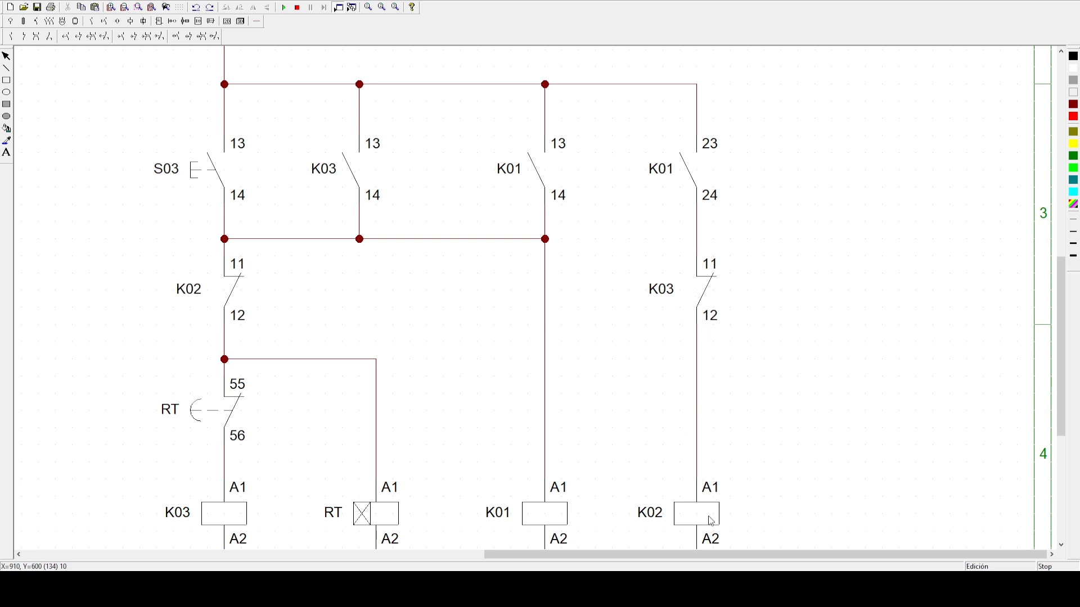
{"action": "scroll", "coordinate": [778, 434], "scroll_direction": "up", "scroll_amount": 6}
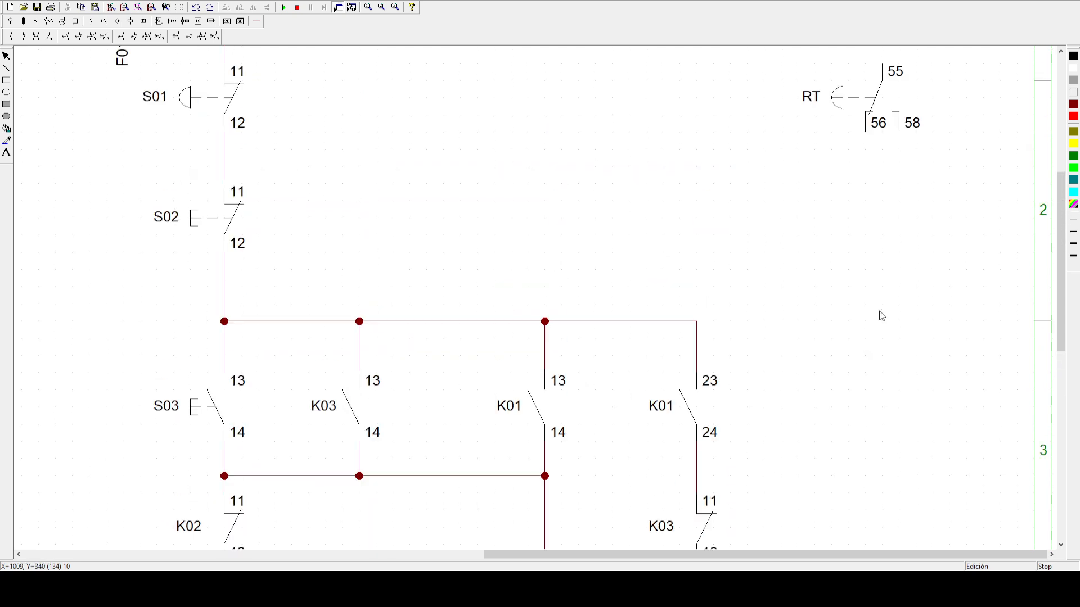
{"action": "scroll", "coordinate": [877, 315], "scroll_direction": "down", "scroll_amount": 5}
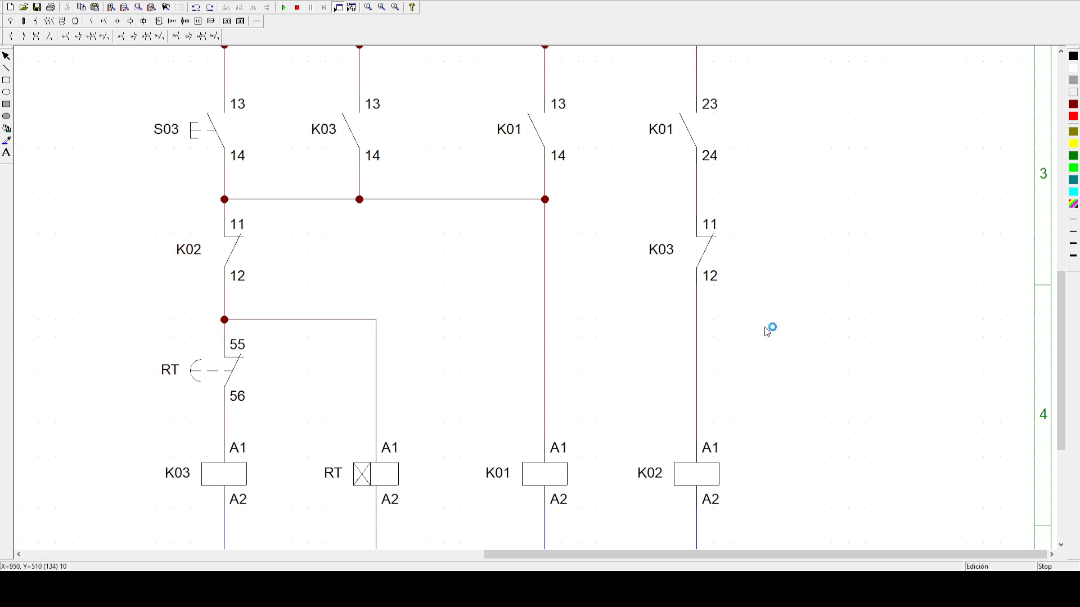
- Review the K03, RT, K01 and K02 coil branches again, from their contacts to neutral N
{"action": "left_click_drag", "start_coordinate": [713, 556], "coordinate": [620, 562]}
{"action": "scroll", "coordinate": [674, 507], "scroll_direction": "up", "scroll_amount": 1}
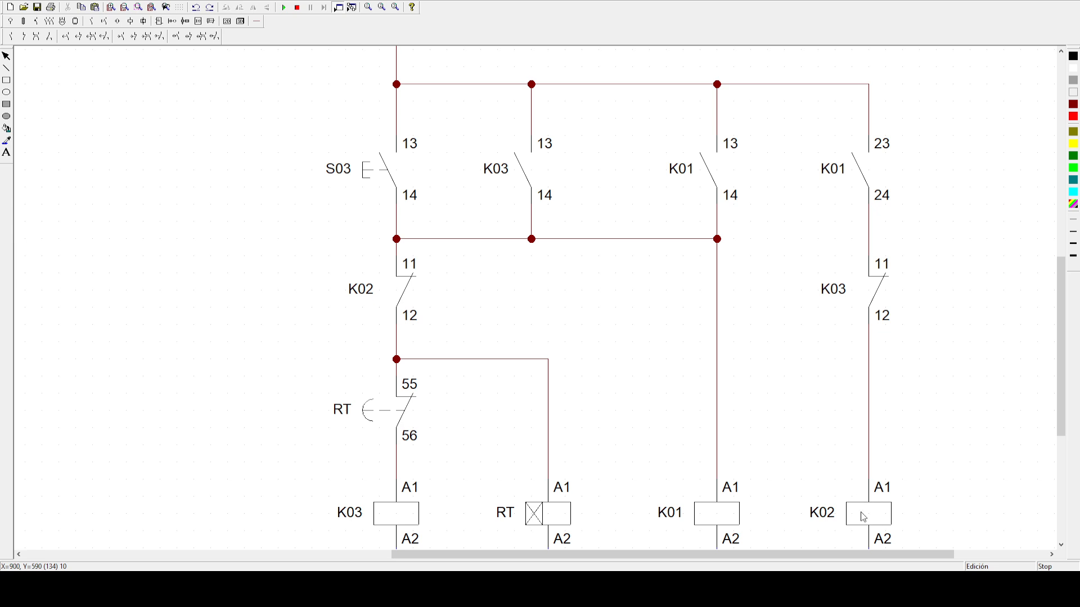
{"action": "scroll", "coordinate": [844, 449], "scroll_direction": "down", "scroll_amount": 2}
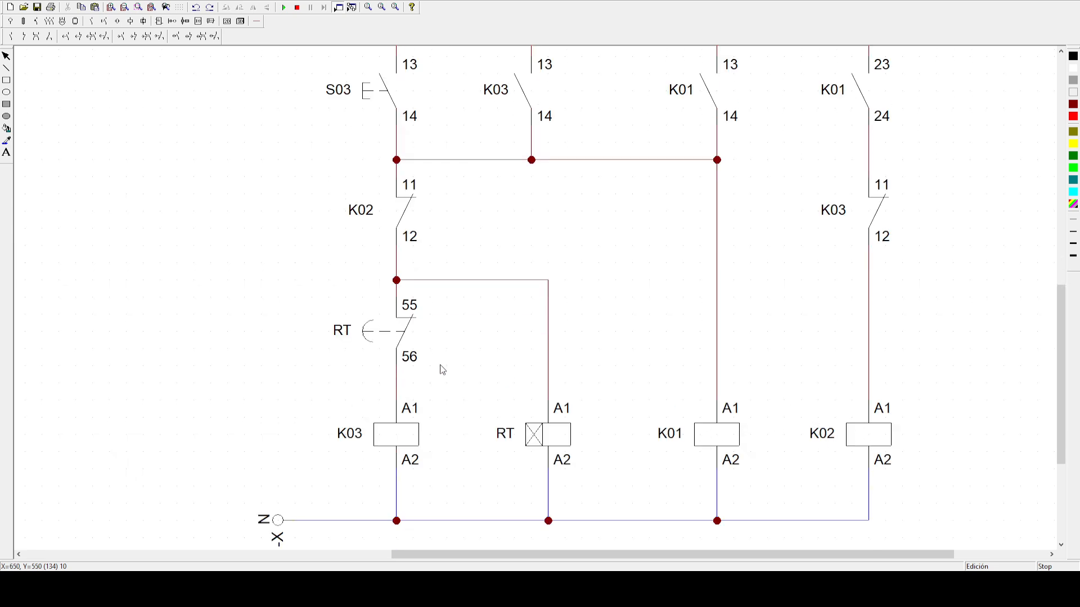
- Start the simulation of the full motor starter diagram and close breakers Q01 and Q02 to energize the power and control circuits
{"action": "scroll", "coordinate": [436, 362], "scroll_direction": "up", "scroll_amount": 9}
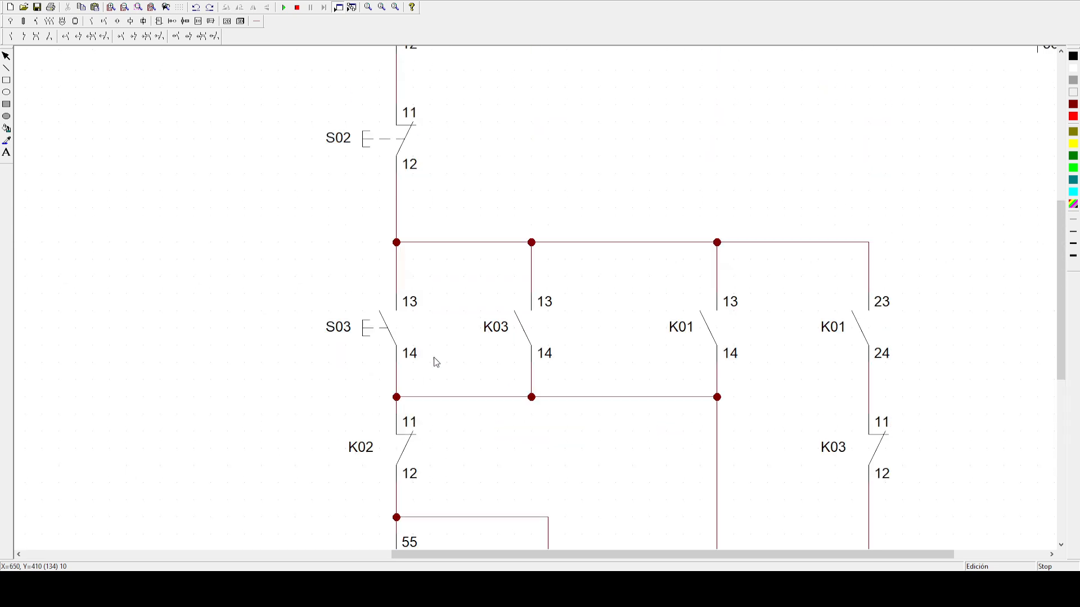
{"action": "left_click", "coordinate": [126, 8]}
{"action": "left_click", "coordinate": [129, 10]}
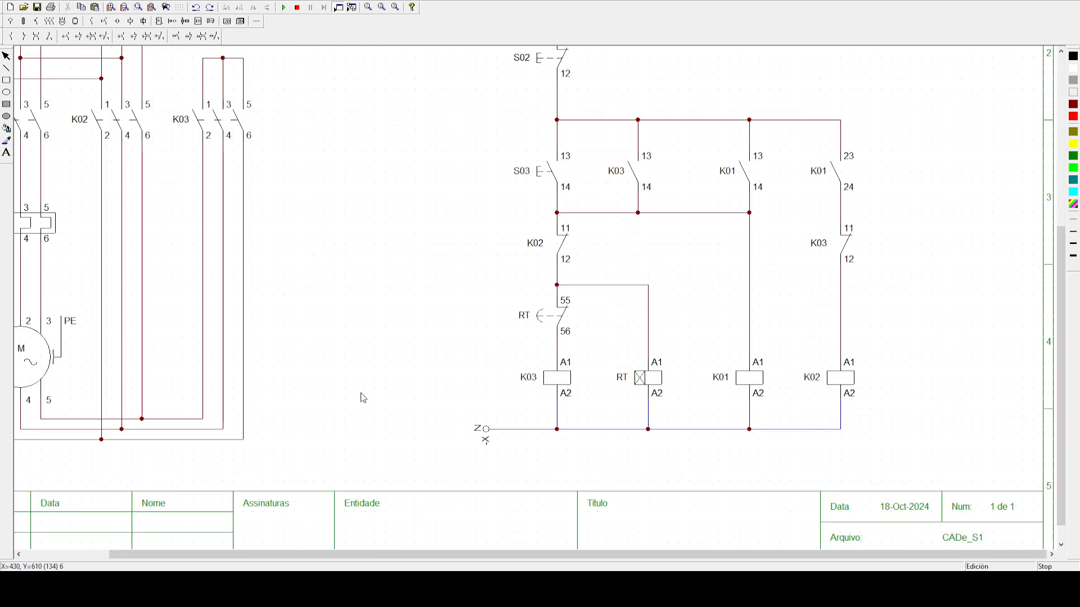
{"action": "left_click_drag", "start_coordinate": [341, 555], "coordinate": [255, 553]}
{"action": "scroll", "coordinate": [305, 447], "scroll_direction": "up", "scroll_amount": 2}
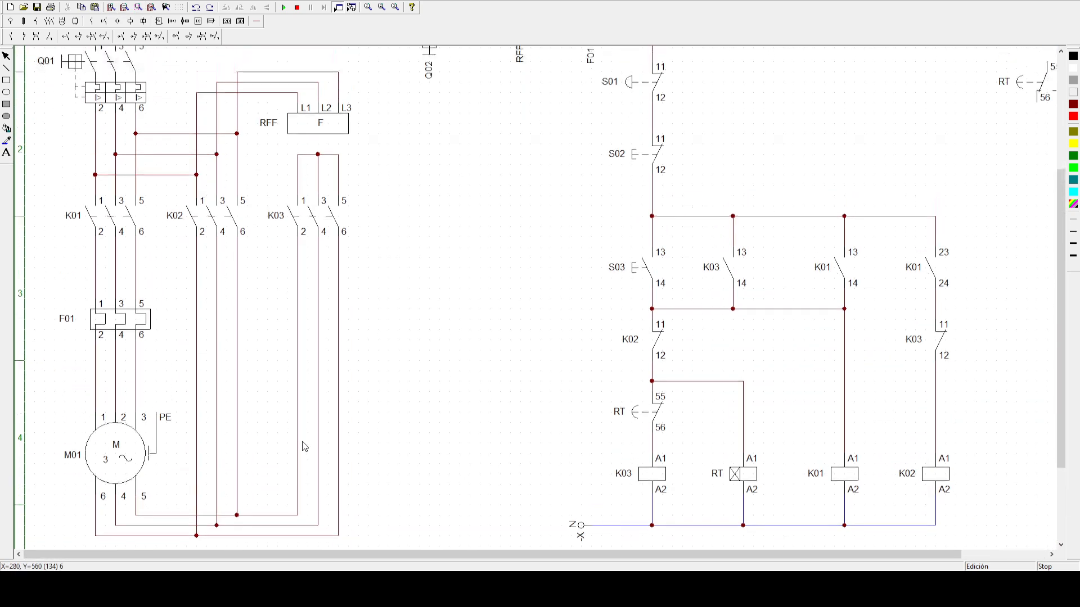
{"action": "scroll", "coordinate": [306, 447], "scroll_direction": "up", "scroll_amount": 1}
{"action": "left_click", "coordinate": [126, 9]}
{"action": "scroll", "coordinate": [287, 388], "scroll_direction": "up", "scroll_amount": 2}
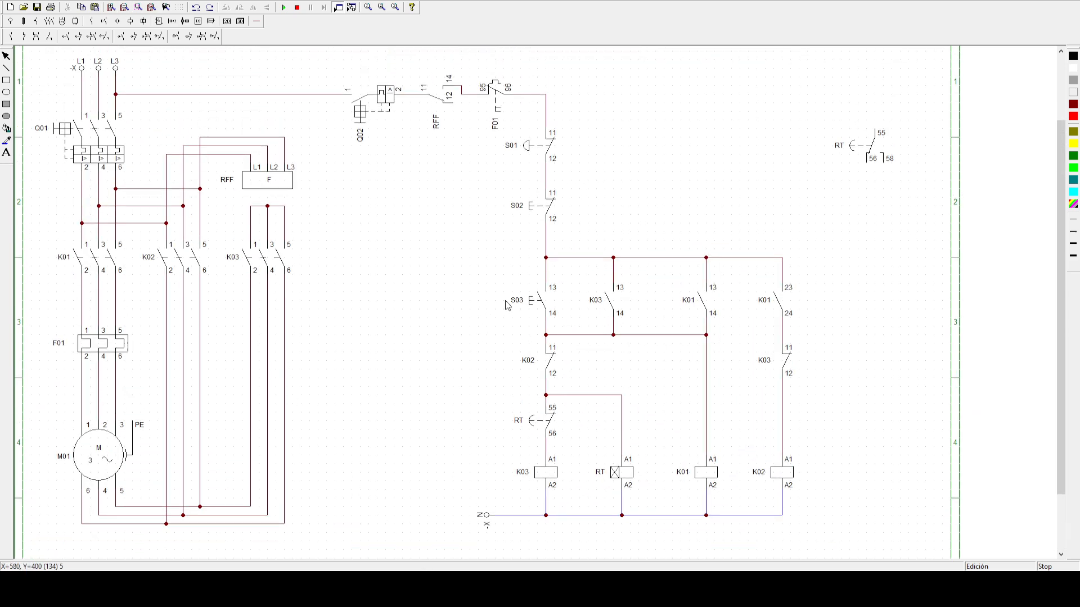
{"action": "left_click", "coordinate": [284, 8]}
{"action": "left_click", "coordinate": [97, 135]}
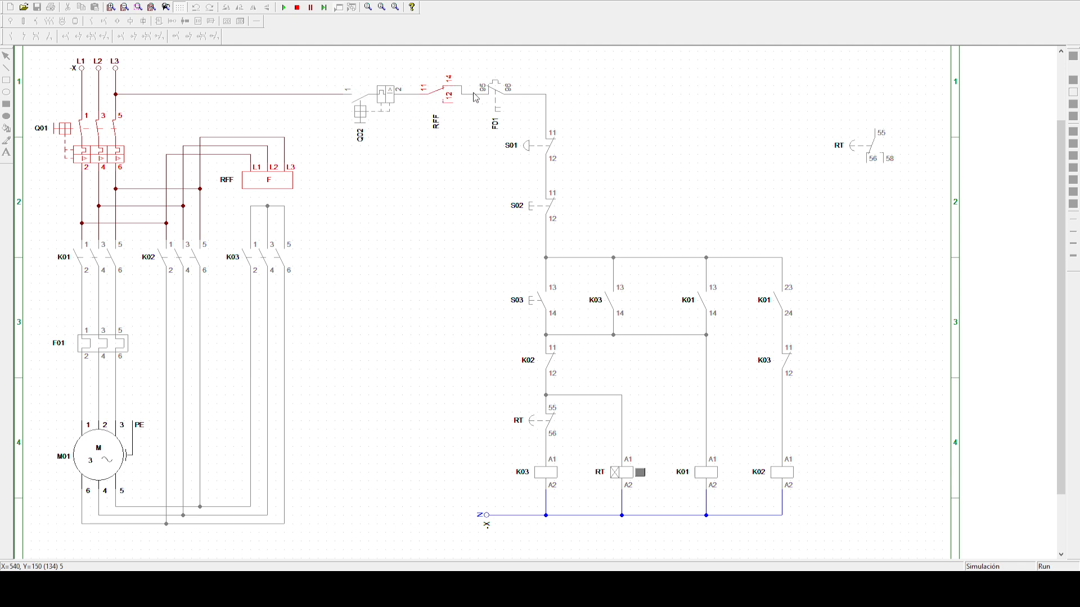
{"action": "left_click", "coordinate": [365, 119]}
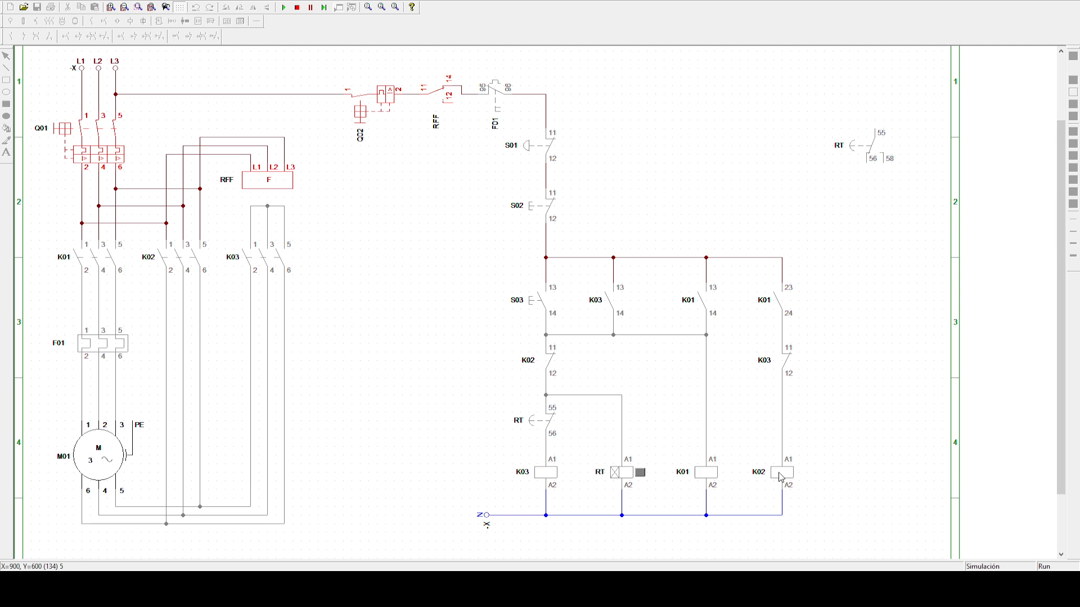
- Test the starting and stopping sequence by starting motor M01 with pushbutton S03 and stopping it with S02
{"action": "left_click", "coordinate": [541, 304]}
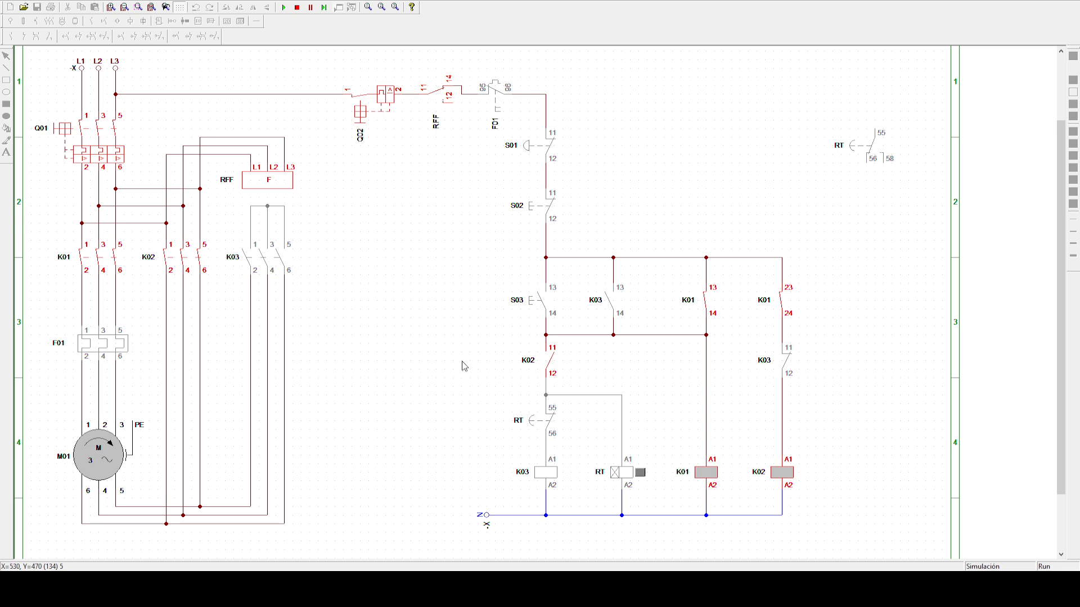
{"action": "left_click", "coordinate": [544, 211]}
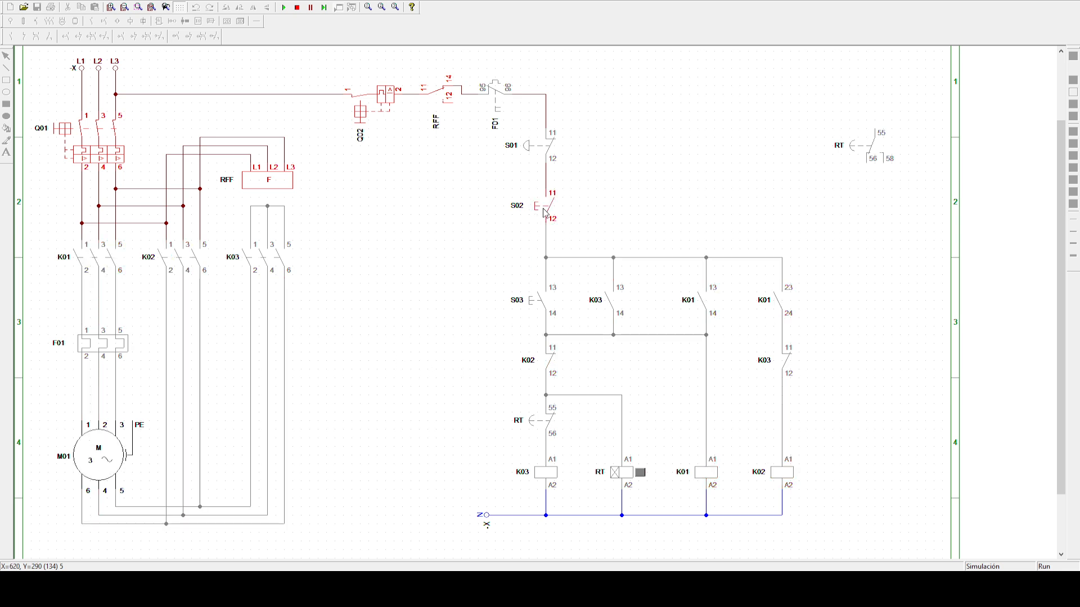
- Test the overload protection by starting the motor with S03, tripping thermal relay F01 and resetting it
{"action": "left_click", "coordinate": [539, 303]}
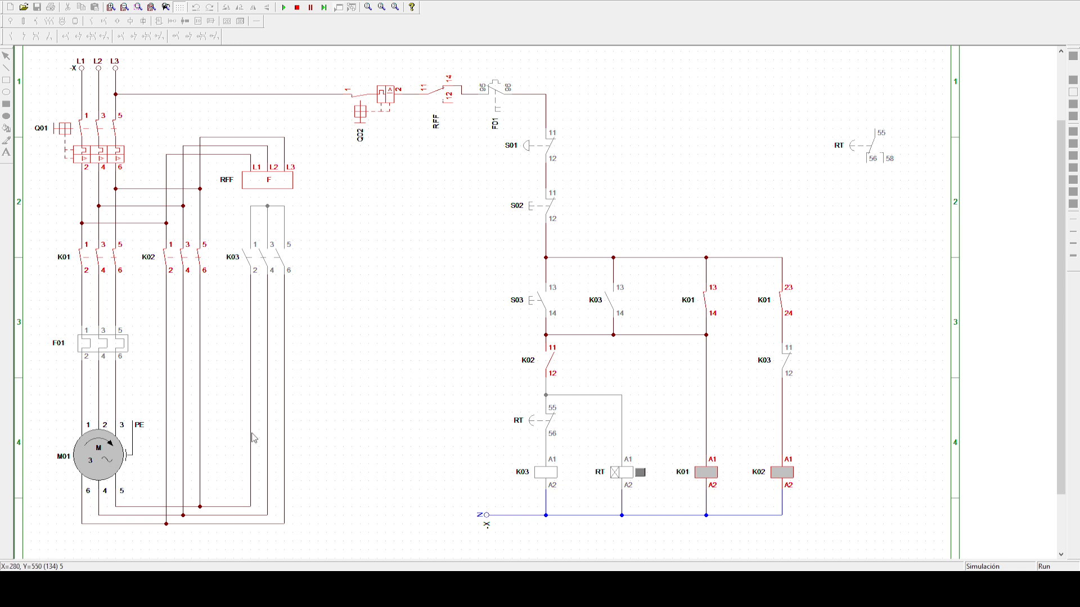
{"action": "left_click", "coordinate": [110, 349]}
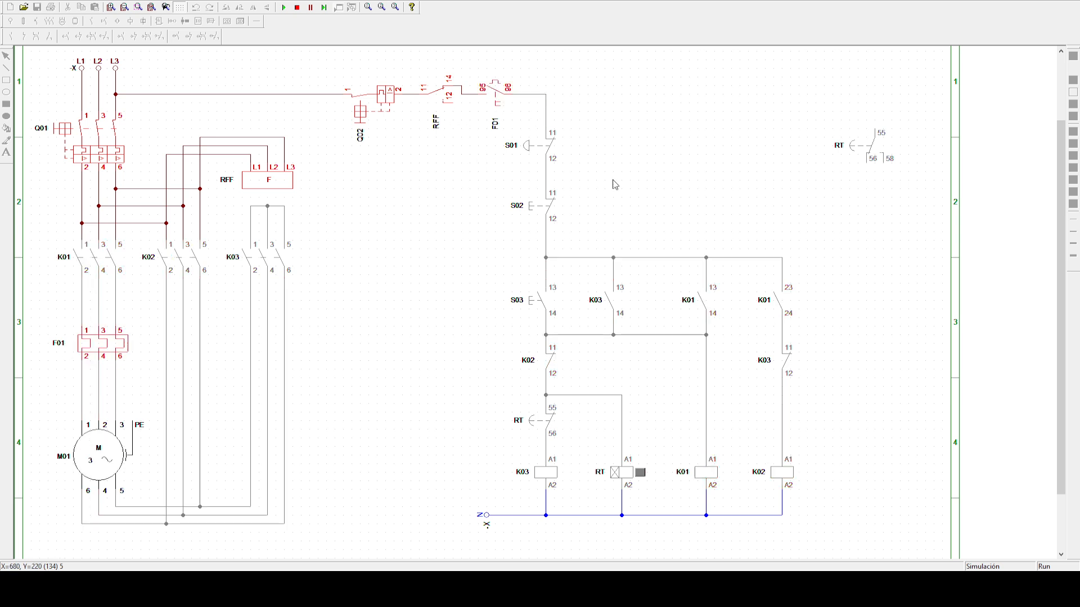
{"action": "left_click", "coordinate": [117, 349]}
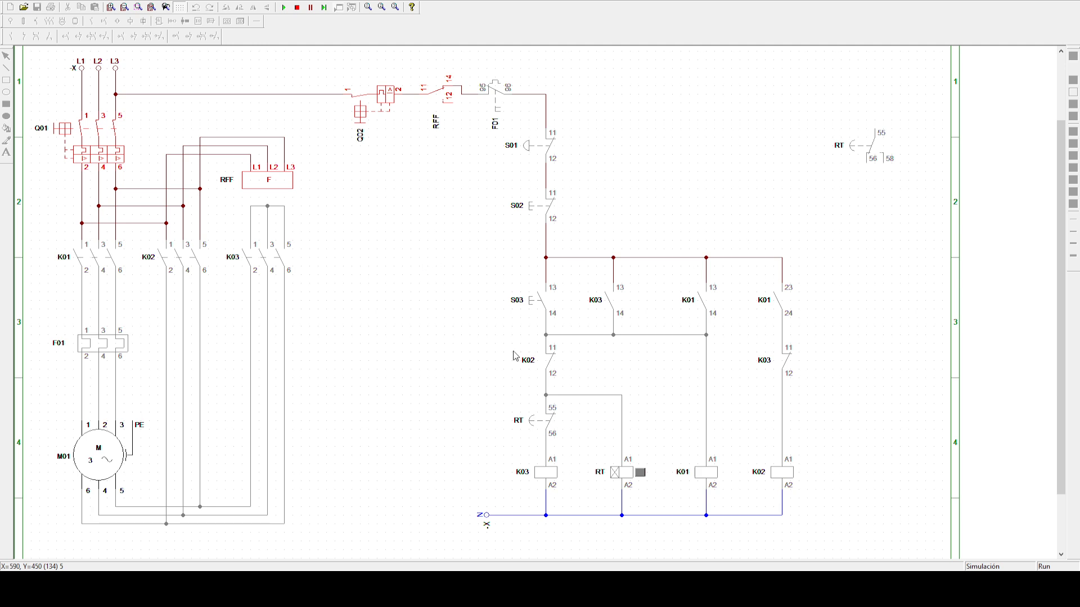
- Restart the motor with S03 after the overload reset, stop it with S02 and end the simulation
{"action": "left_click", "coordinate": [544, 306]}
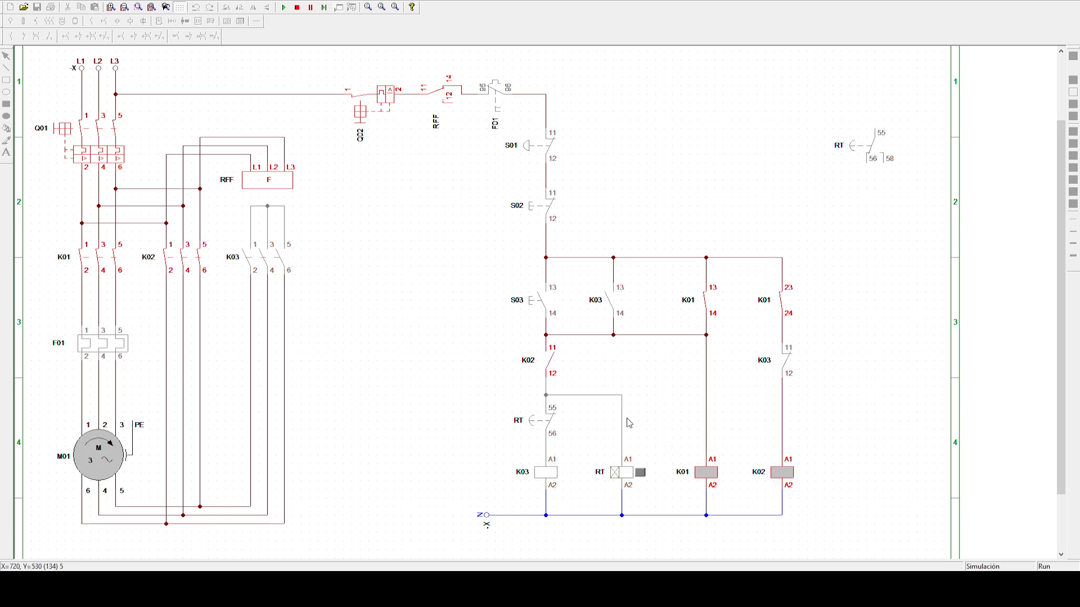
{"action": "left_click", "coordinate": [537, 207]}
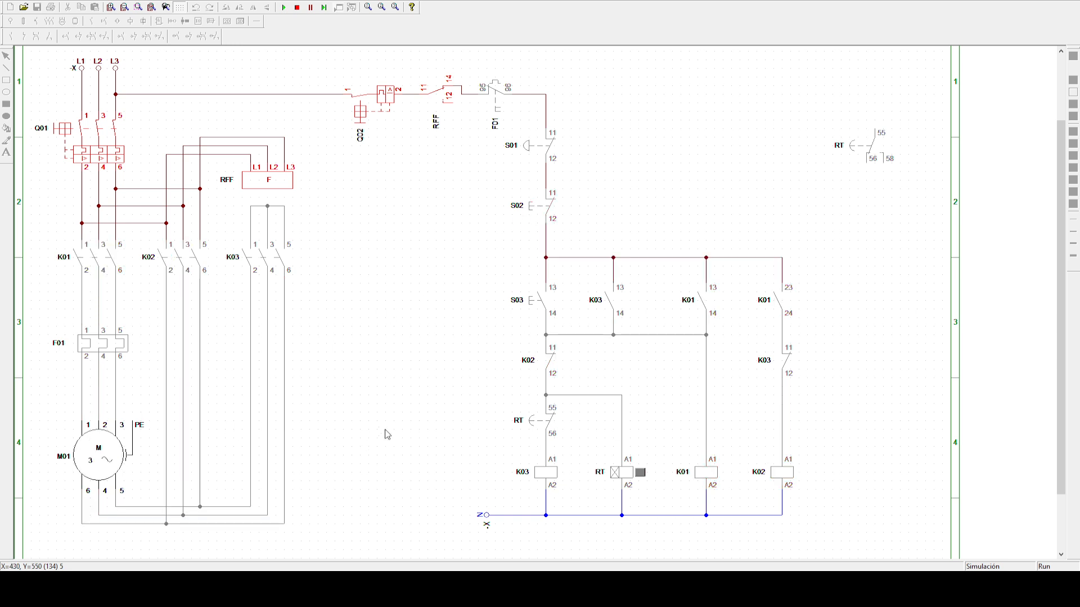
{"action": "left_click", "coordinate": [297, 9]}
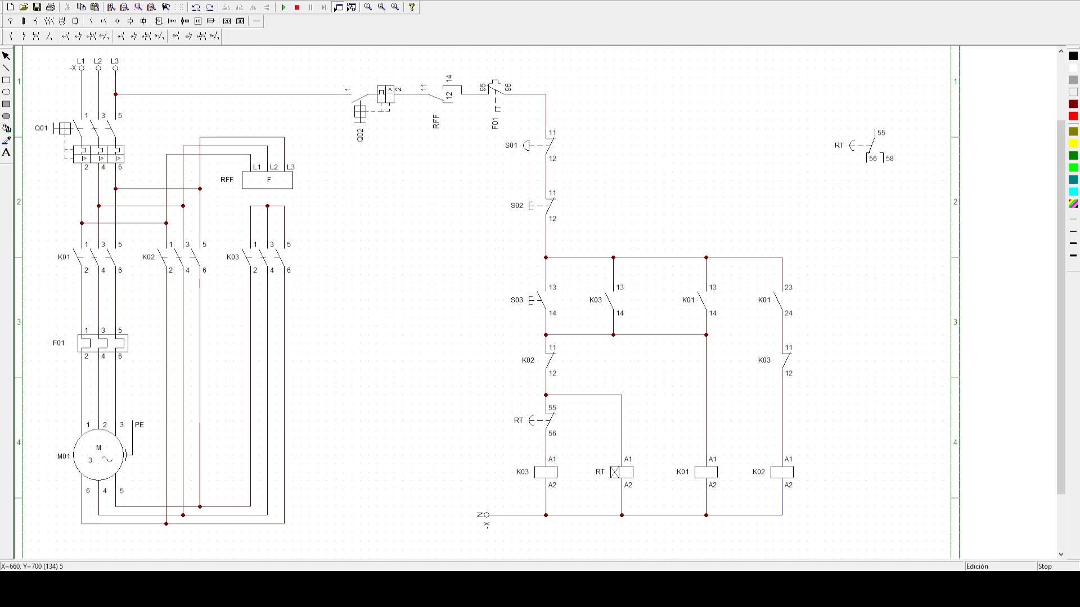
- Switch to the slide presentation and advance from the CADe SIMU slide to the closing slide
{"action": "left_click", "coordinate": [407, 585]}
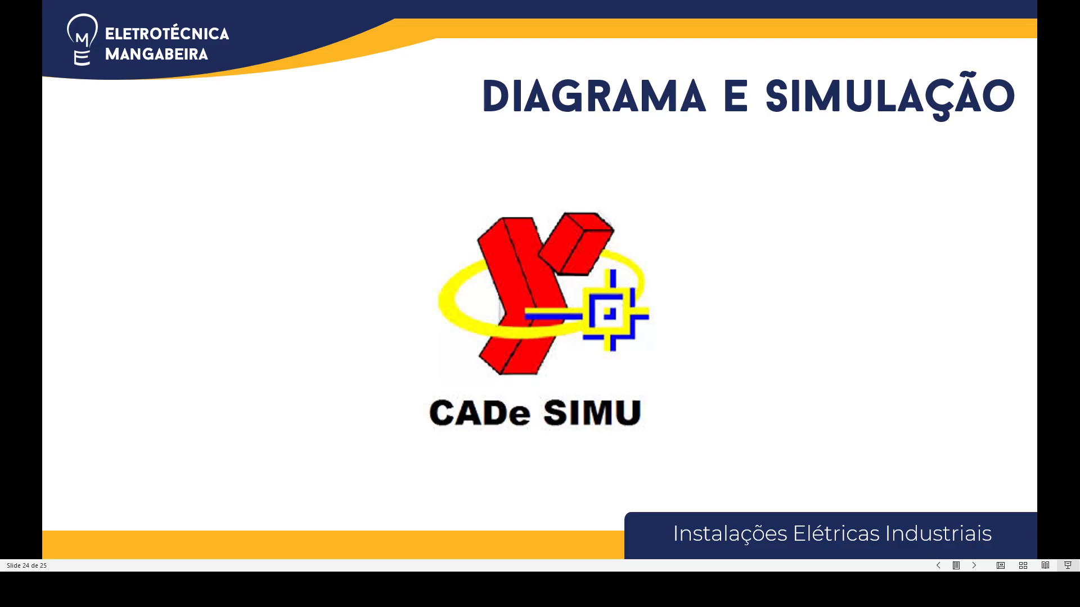
{"action": "key", "text": "Right"}
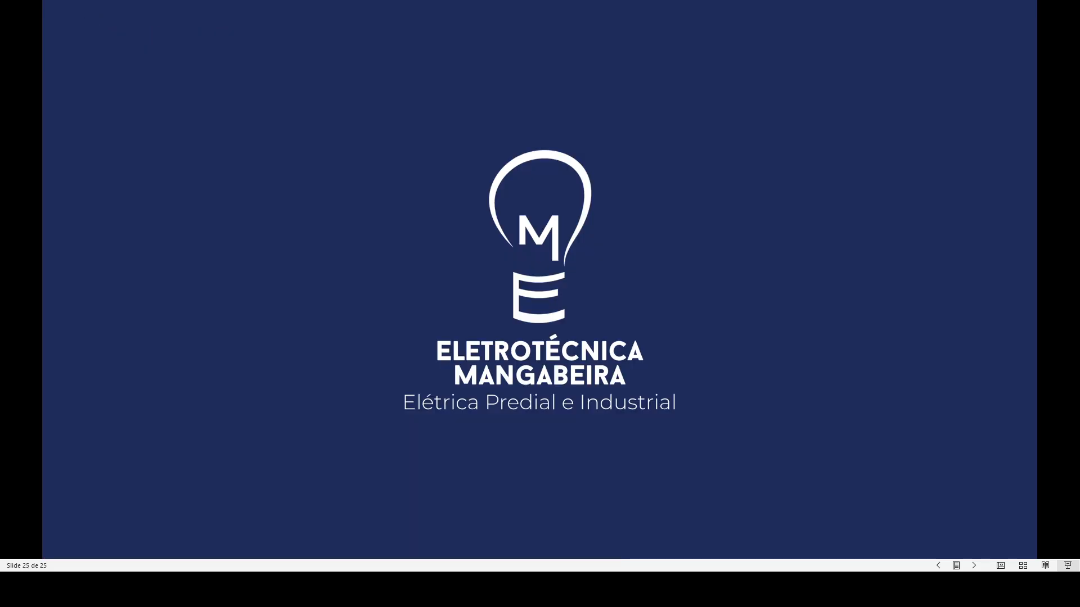